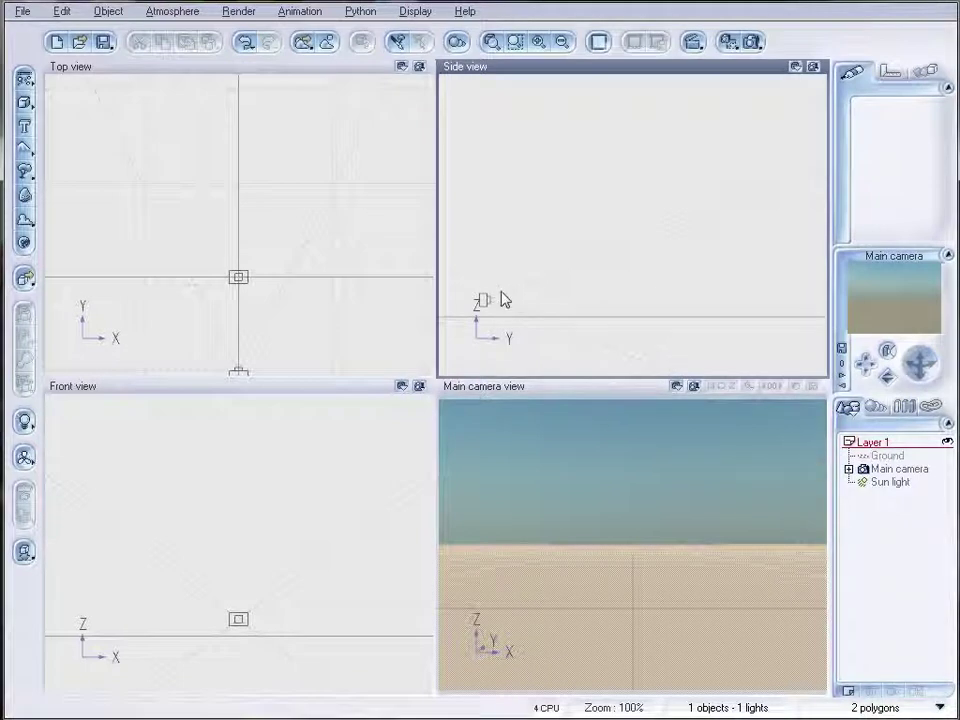
Add a terrain object to the empty scene.
{"action": "left_click", "coordinate": [300, 186]}
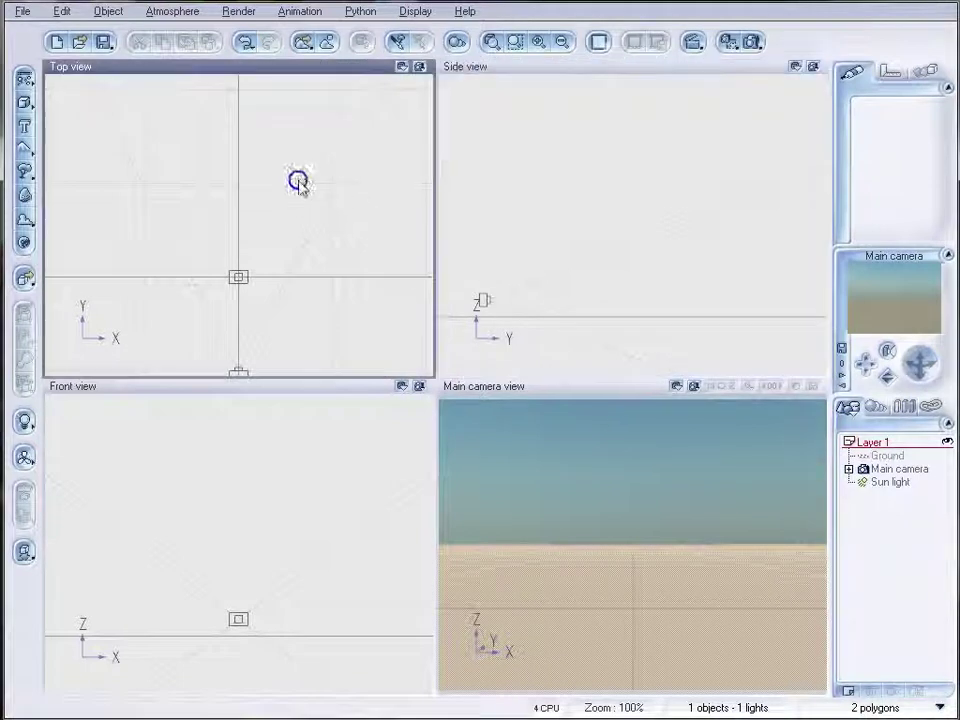
{"action": "right_click_drag", "start_coordinate": [248, 185], "coordinate": [291, 210]}
{"action": "scroll", "coordinate": [299, 181], "scroll_direction": "down", "scroll_amount": 2}
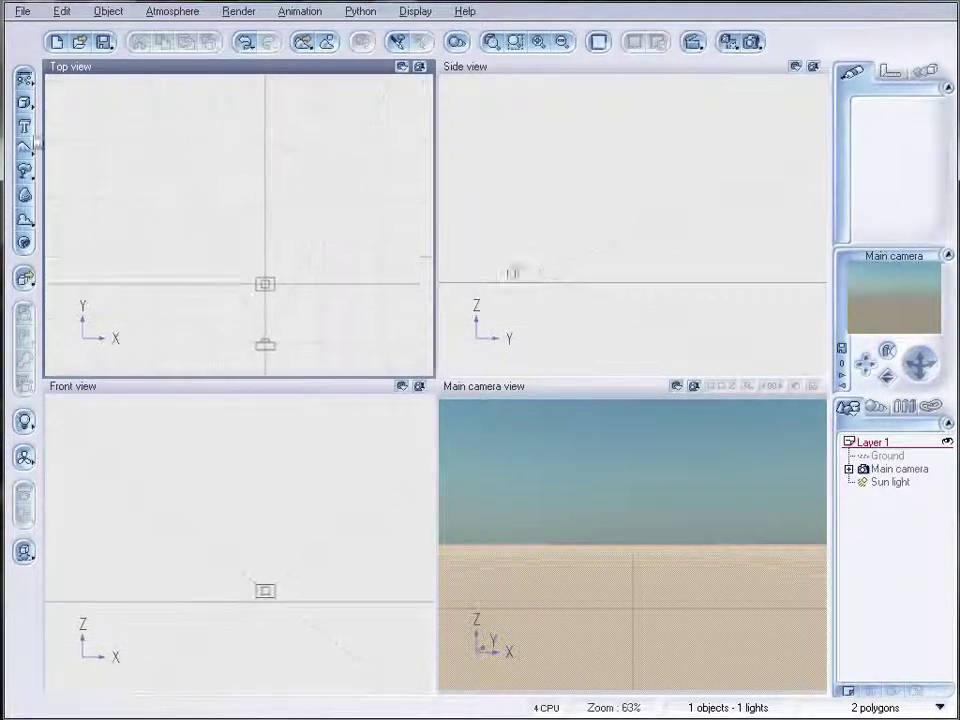
{"action": "left_click", "coordinate": [23, 150]}
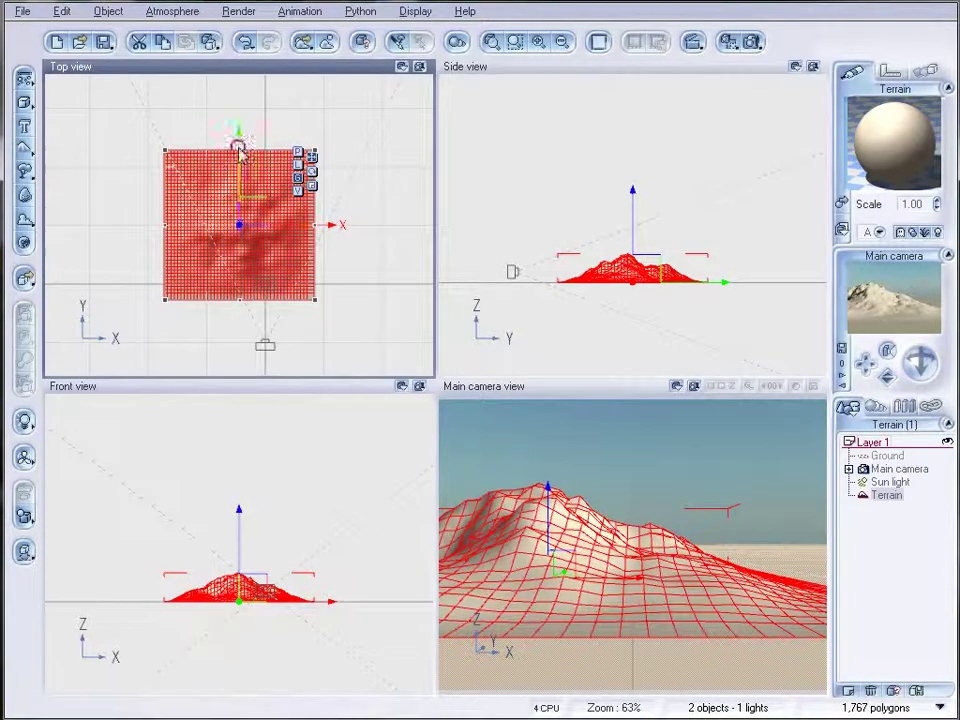
Stretch the terrain in length and width so it surrounds the camera, and flatten its height until it is nearly level.
{"action": "left_click_drag", "start_coordinate": [237, 146], "coordinate": [242, 96]}
{"action": "scroll", "coordinate": [242, 250], "scroll_direction": "down", "scroll_amount": 4}
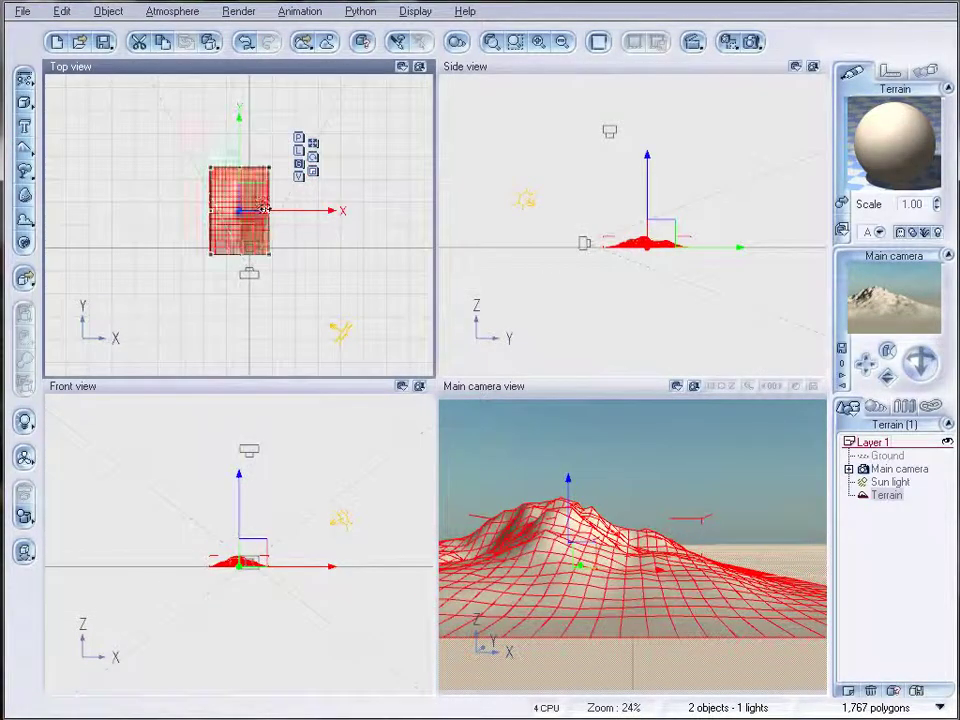
{"action": "left_click_drag", "start_coordinate": [310, 208], "coordinate": [394, 210]}
{"action": "left_click_drag", "start_coordinate": [212, 212], "coordinate": [153, 210]}
{"action": "left_click_drag", "start_coordinate": [245, 168], "coordinate": [245, 76]}
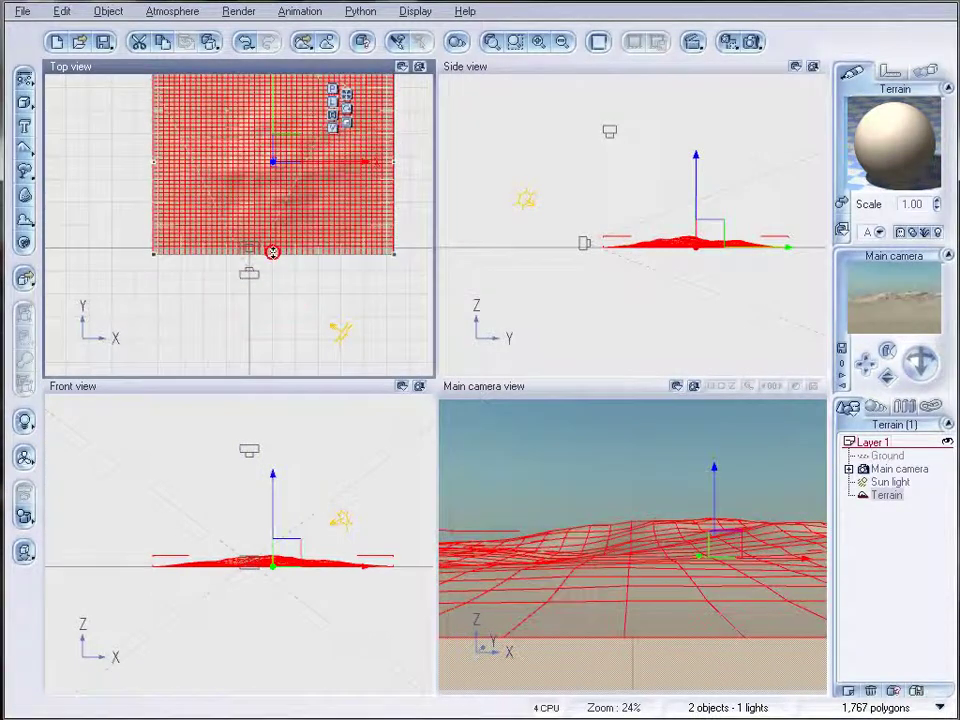
{"action": "left_click_drag", "start_coordinate": [272, 255], "coordinate": [272, 284]}
{"action": "left_click_drag", "start_coordinate": [274, 165], "coordinate": [236, 163]}
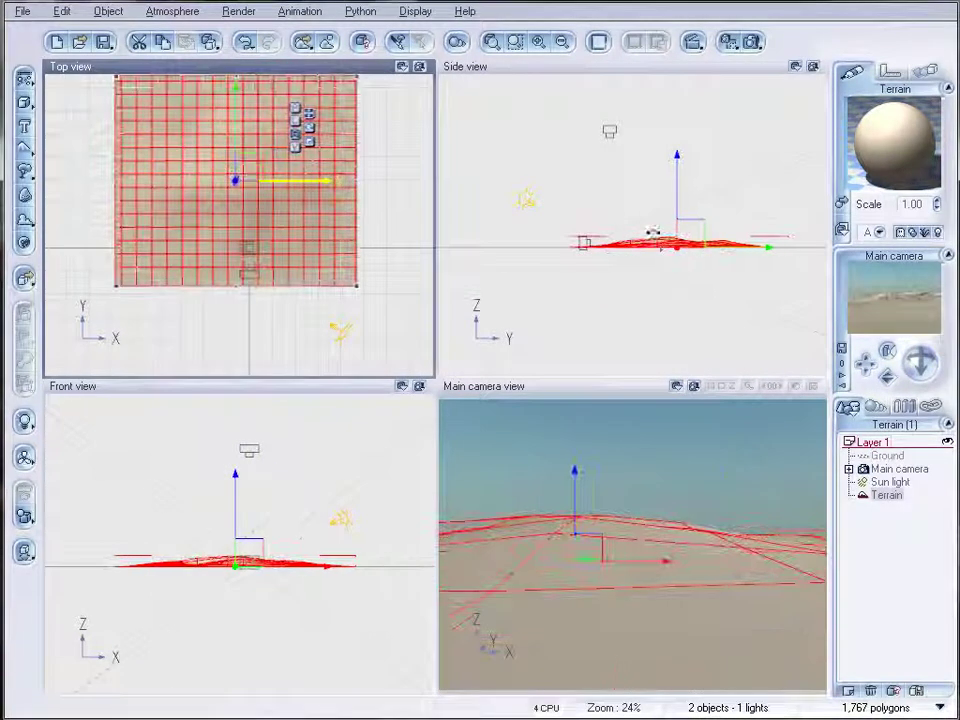
{"action": "scroll", "coordinate": [676, 251], "scroll_direction": "up", "scroll_amount": 4}
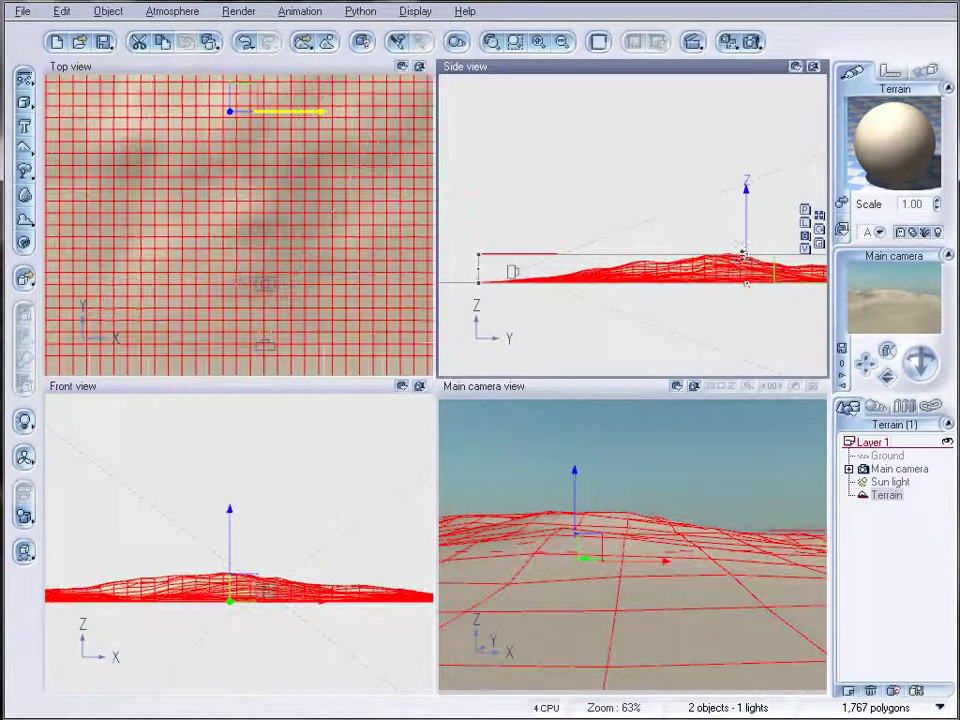
{"action": "left_click_drag", "start_coordinate": [746, 255], "coordinate": [746, 276]}
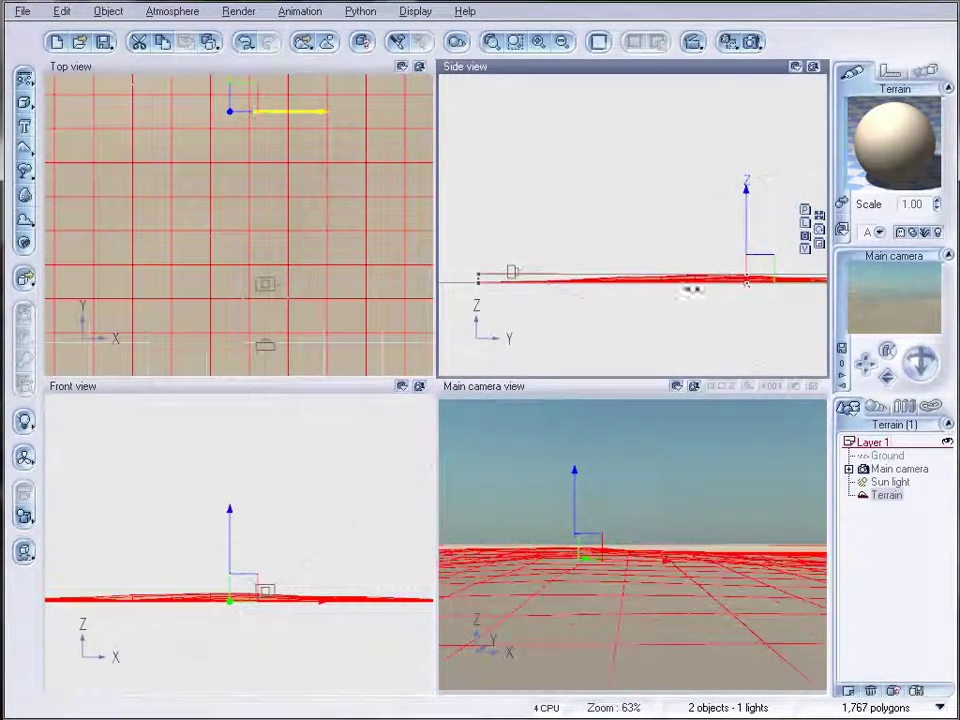
Load the object file CitytowerNB.vob from the CityTower folder into the scene.
{"action": "right_click_drag", "start_coordinate": [283, 216], "coordinate": [272, 163]}
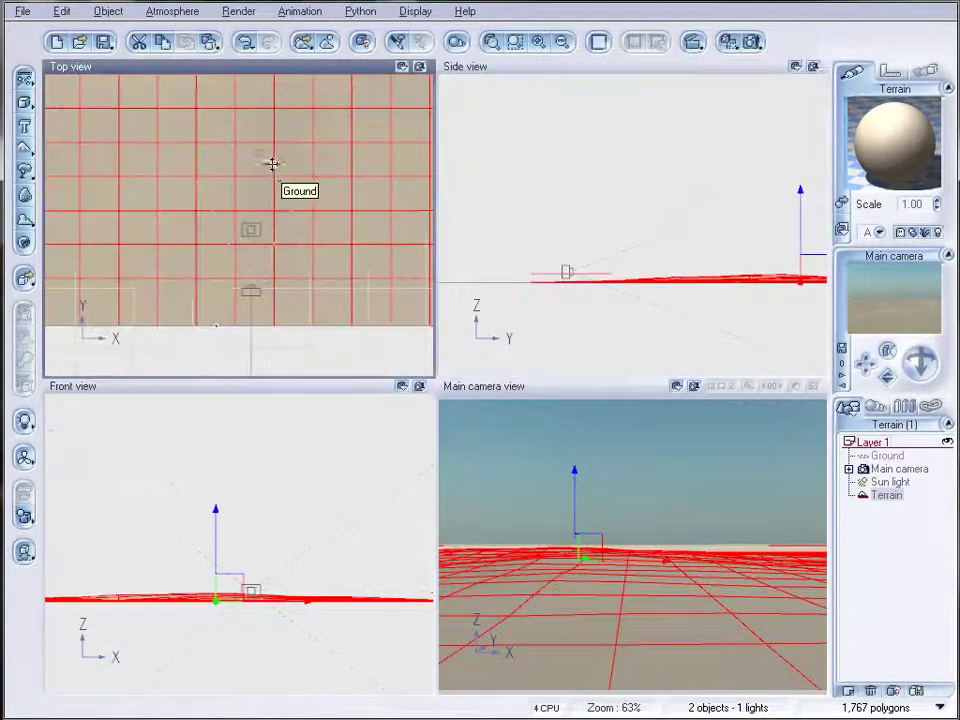
{"action": "left_click", "coordinate": [22, 12]}
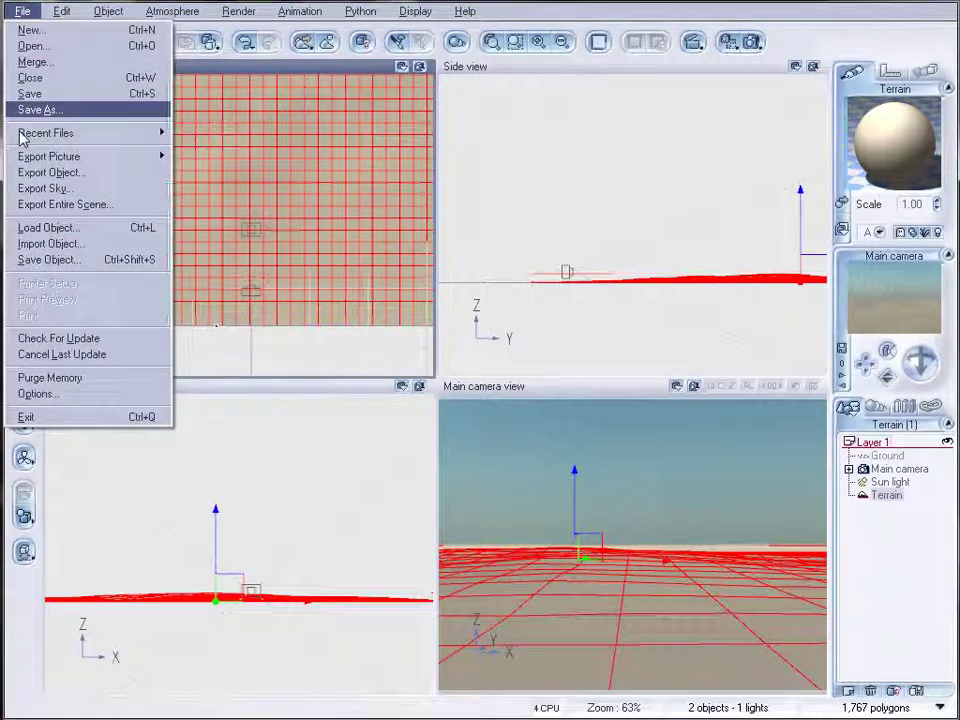
{"action": "left_click", "coordinate": [112, 229]}
{"action": "left_click", "coordinate": [195, 642]}
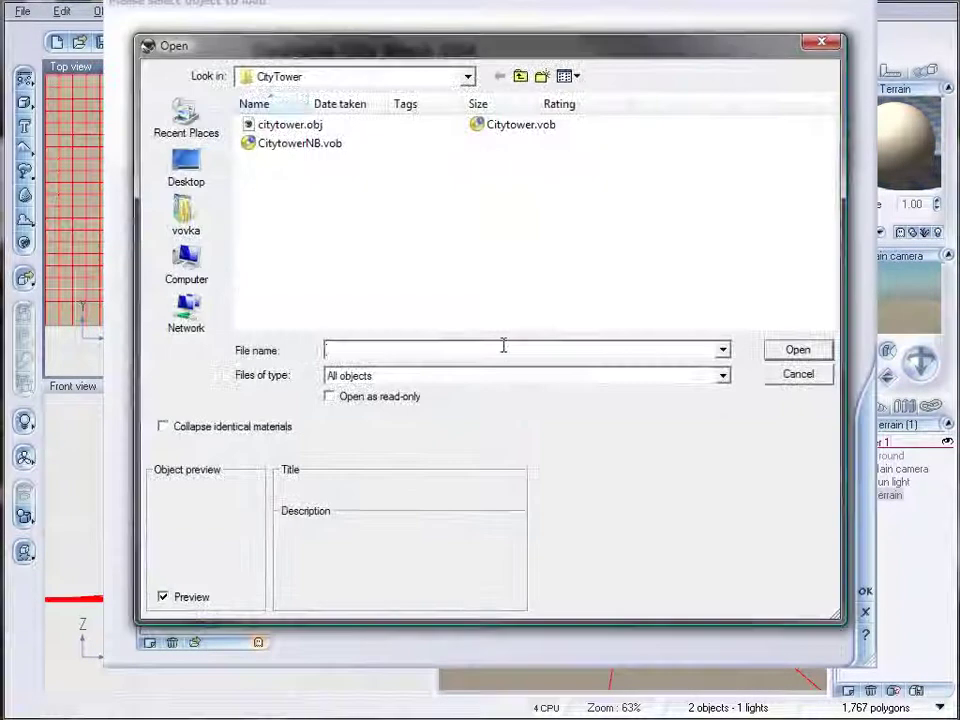
{"action": "left_click", "coordinate": [320, 143]}
{"action": "left_click", "coordinate": [798, 351]}
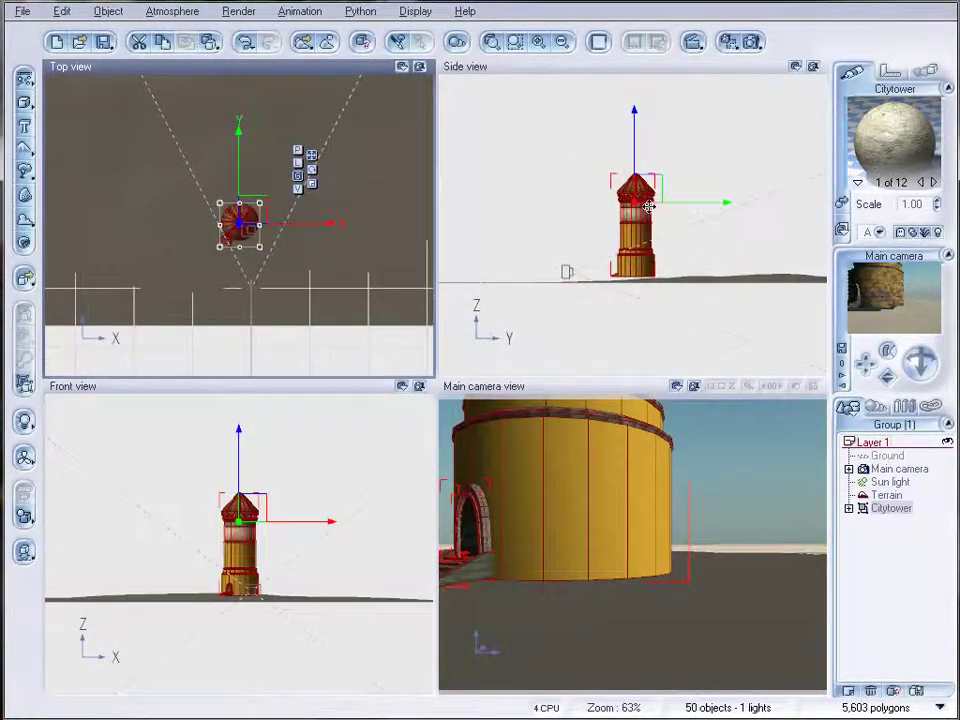
Scale the Citytower down to about half its size and position it on the terrain in front of the camera.
{"action": "mouse_move", "coordinate": [694, 183]}
{"action": "left_mouse_down"}
{"action": "mouse_move", "coordinate": [718, 189]}
{"action": "mouse_move", "coordinate": [714, 200]}
{"action": "mouse_move", "coordinate": [705, 190]}
{"action": "mouse_move", "coordinate": [692, 223]}
{"action": "left_mouse_up"}
{"action": "right_click_drag", "start_coordinate": [268, 235], "coordinate": [214, 224]}
{"action": "left_click_drag", "start_coordinate": [182, 165], "coordinate": [210, 205]}
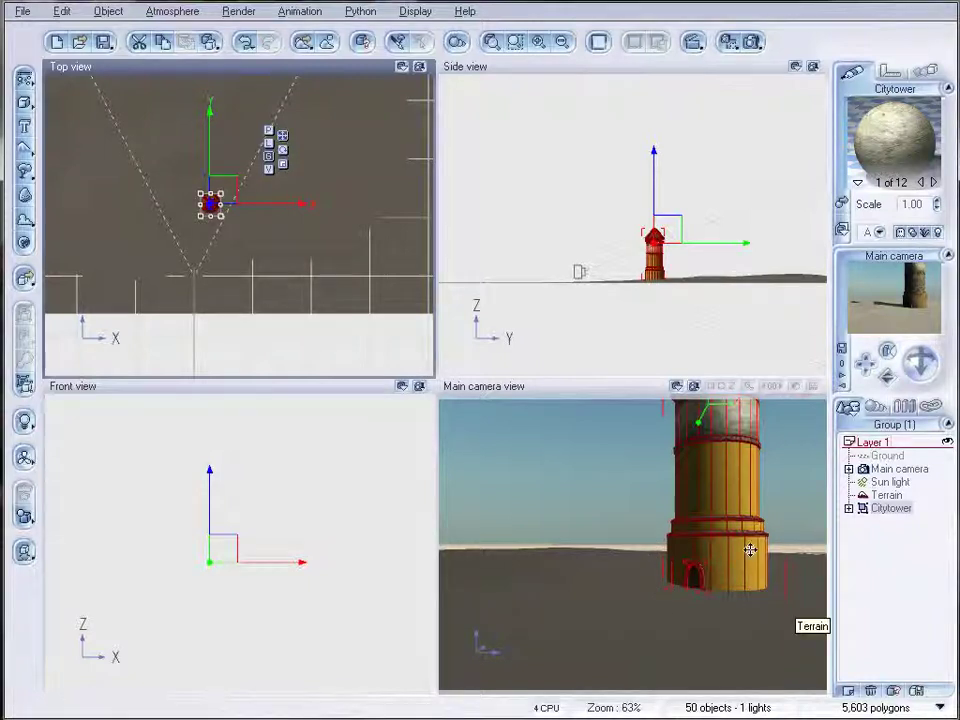
Open the terrain's material in the Advanced Material Editor and change its type to EcoSystem.
{"action": "left_click", "coordinate": [360, 267]}
{"action": "scroll", "coordinate": [340, 251], "scroll_direction": "up", "scroll_amount": 5}
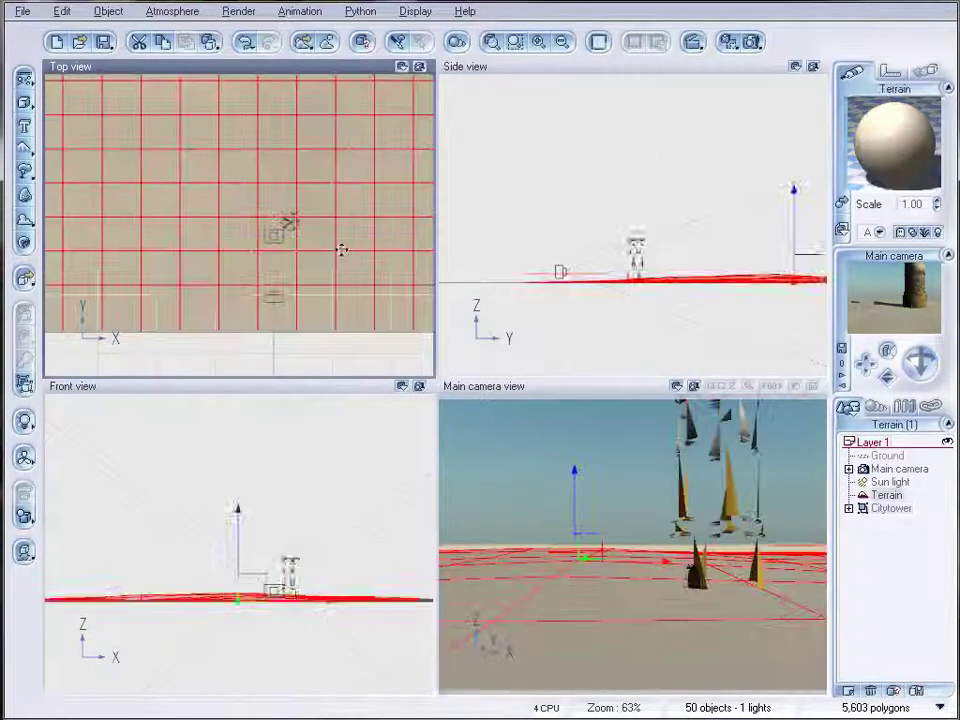
{"action": "right_click_drag", "start_coordinate": [342, 251], "coordinate": [219, 209]}
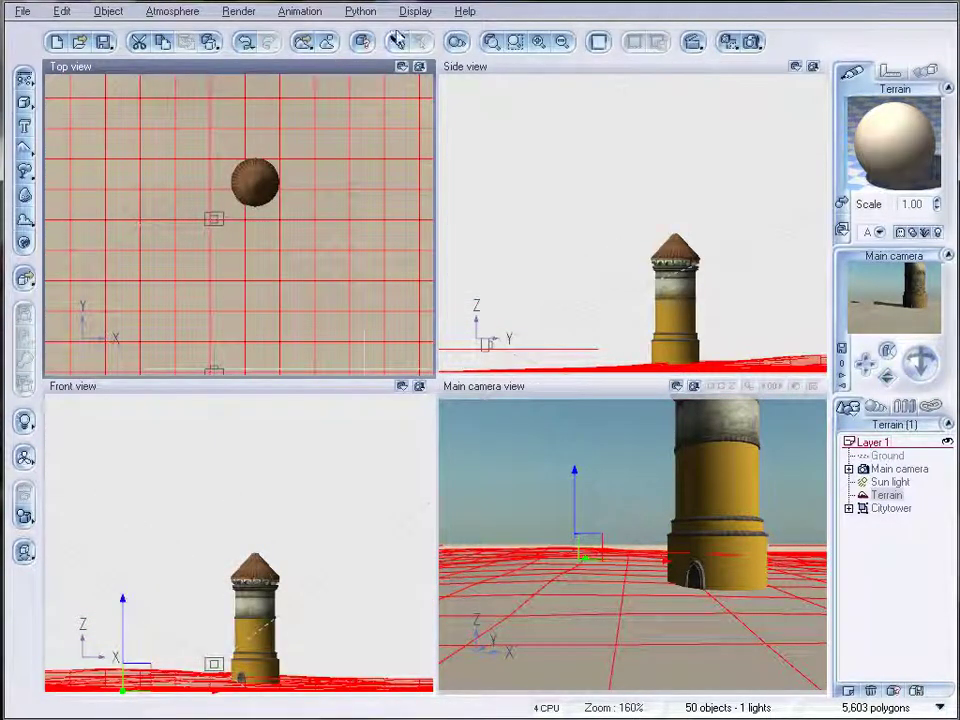
{"action": "double_click", "coordinate": [897, 163]}
{"action": "left_click_drag", "start_coordinate": [664, 81], "coordinate": [806, 86]}
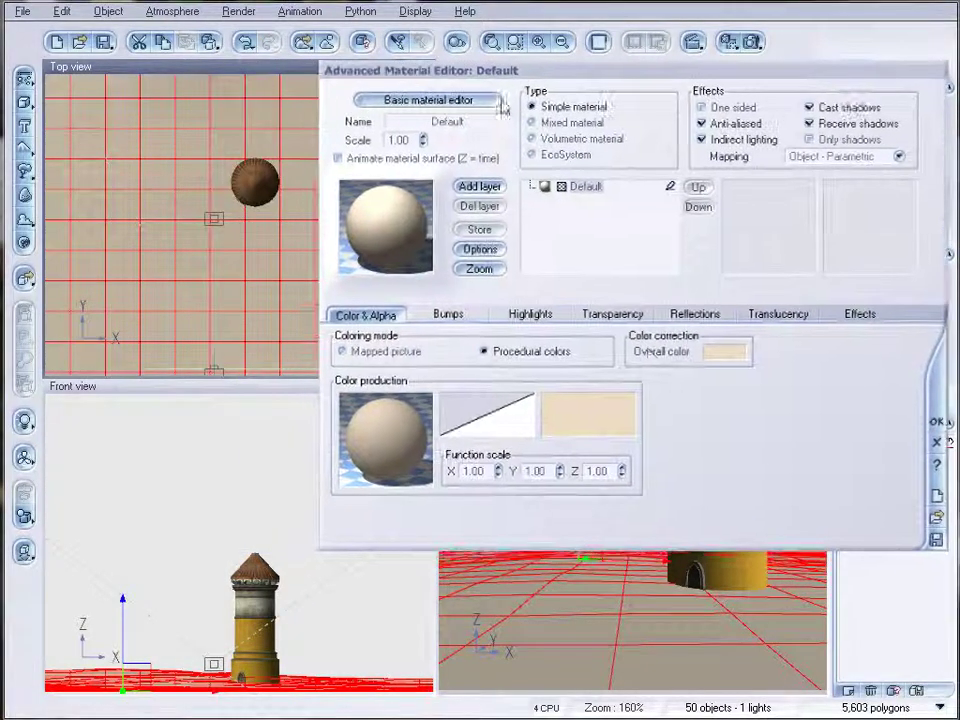
{"action": "left_click", "coordinate": [535, 156]}
{"action": "left_click", "coordinate": [390, 313]}
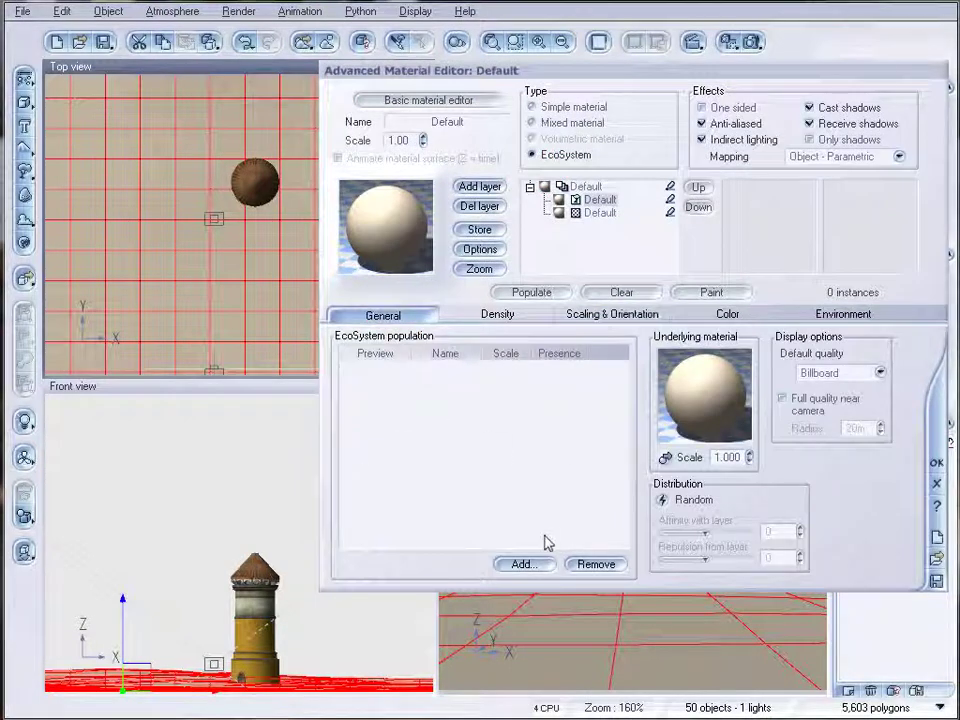
Add the Dry Weeds species from the Plants collection to the EcoSystem population.
{"action": "left_click", "coordinate": [521, 565]}
{"action": "left_click", "coordinate": [551, 590]}
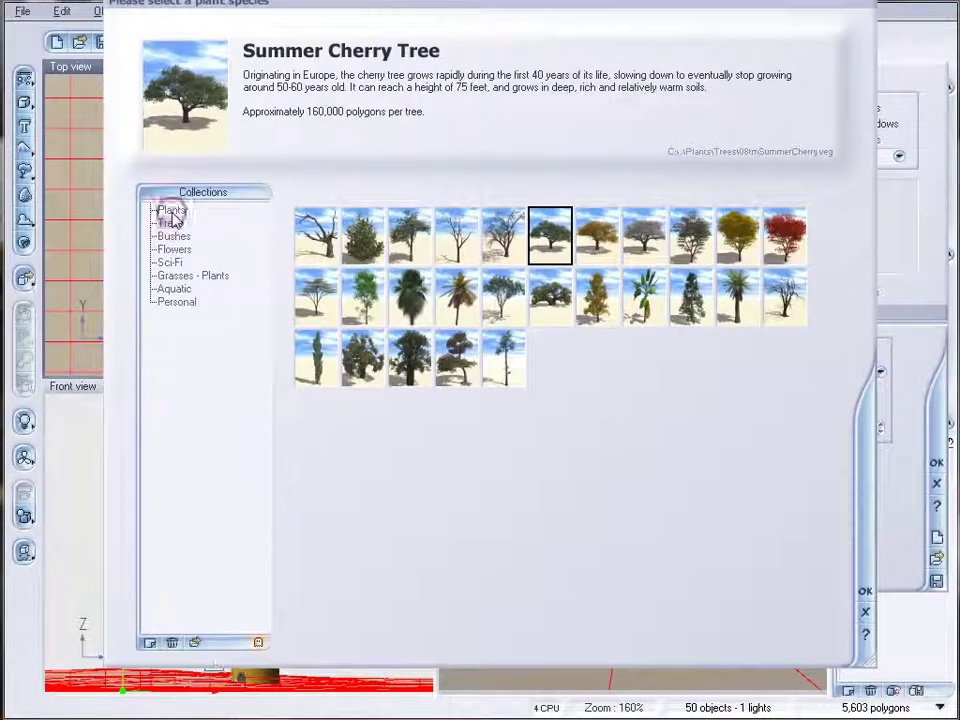
{"action": "left_click", "coordinate": [172, 211]}
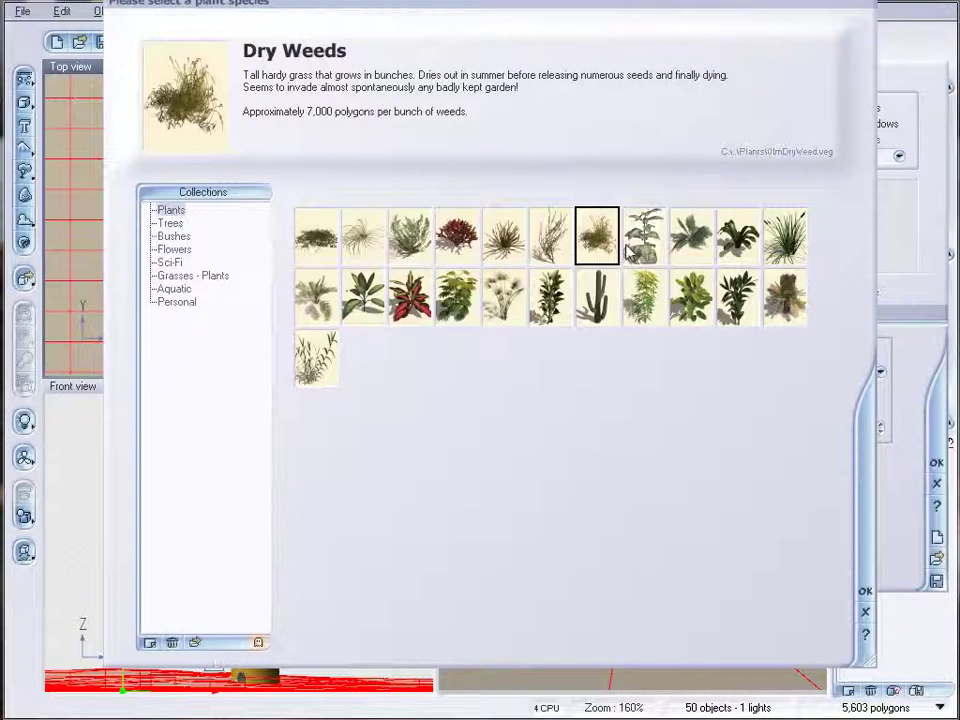
{"action": "left_click", "coordinate": [865, 591]}
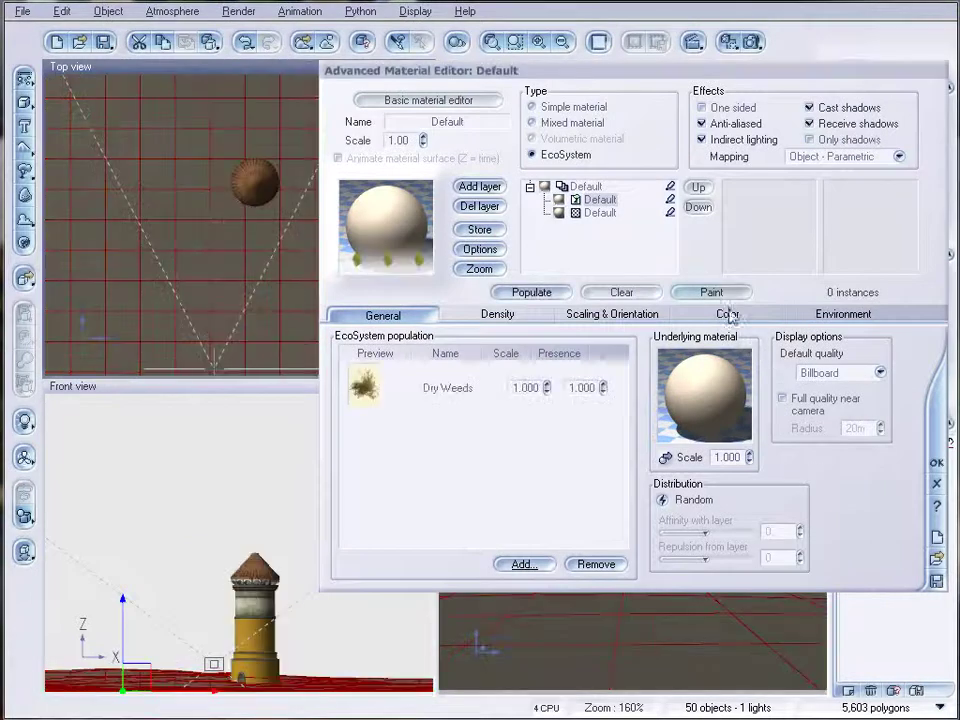
Paint Dry Weeds onto the terrain around the tower's base with the EcoSystem Painter's Brush tool.
{"action": "left_click", "coordinate": [712, 293]}
{"action": "left_click_drag", "start_coordinate": [383, 122], "coordinate": [452, 82]}
{"action": "left_click", "coordinate": [381, 193]}
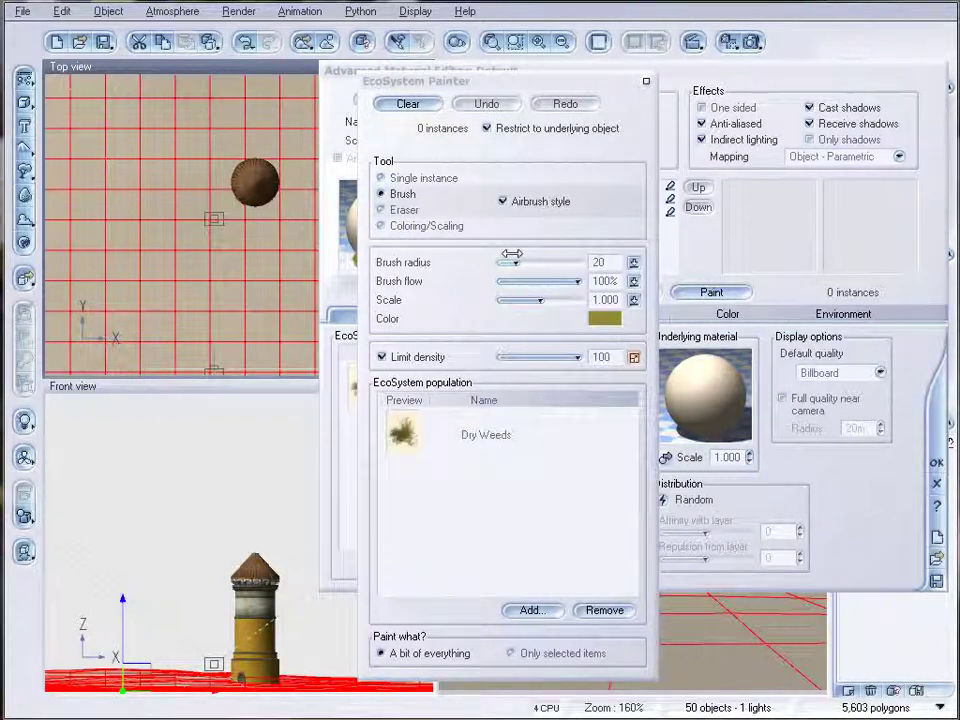
{"action": "mouse_move", "coordinate": [243, 195]}
{"action": "left_mouse_down"}
{"action": "mouse_move", "coordinate": [274, 203]}
{"action": "mouse_move", "coordinate": [285, 174]}
{"action": "mouse_move", "coordinate": [214, 160]}
{"action": "mouse_move", "coordinate": [240, 154]}
{"action": "mouse_move", "coordinate": [220, 182]}
{"action": "mouse_move", "coordinate": [244, 156]}
{"action": "mouse_move", "coordinate": [276, 216]}
{"action": "left_mouse_up"}
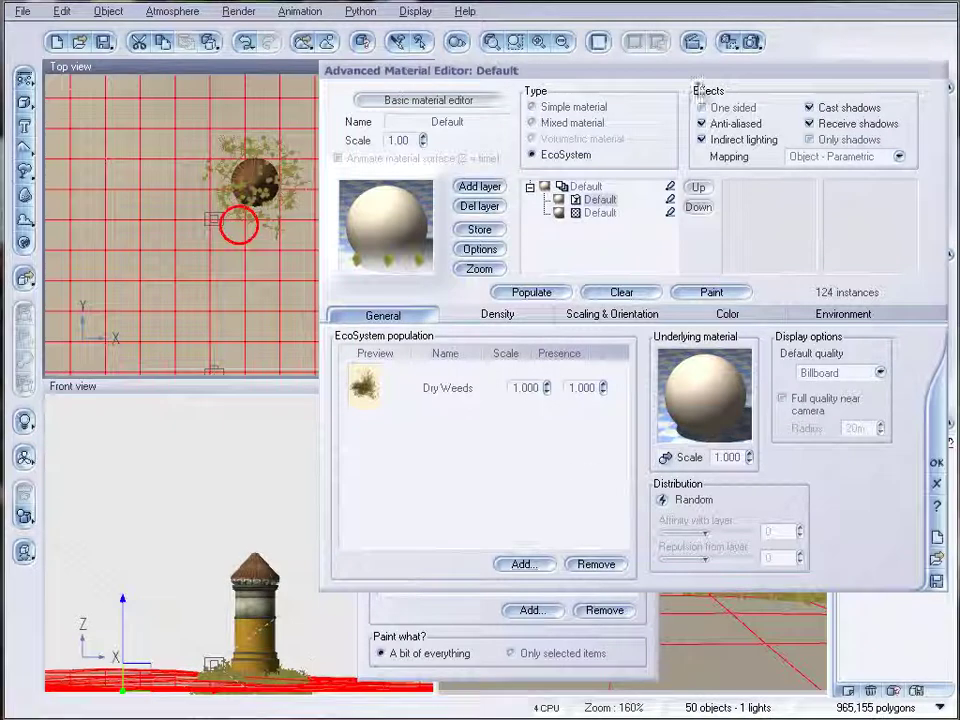
Render the scene to screen at 640x480 to check the painted weeds, and close the rendered image.
{"action": "left_click", "coordinate": [730, 41]}
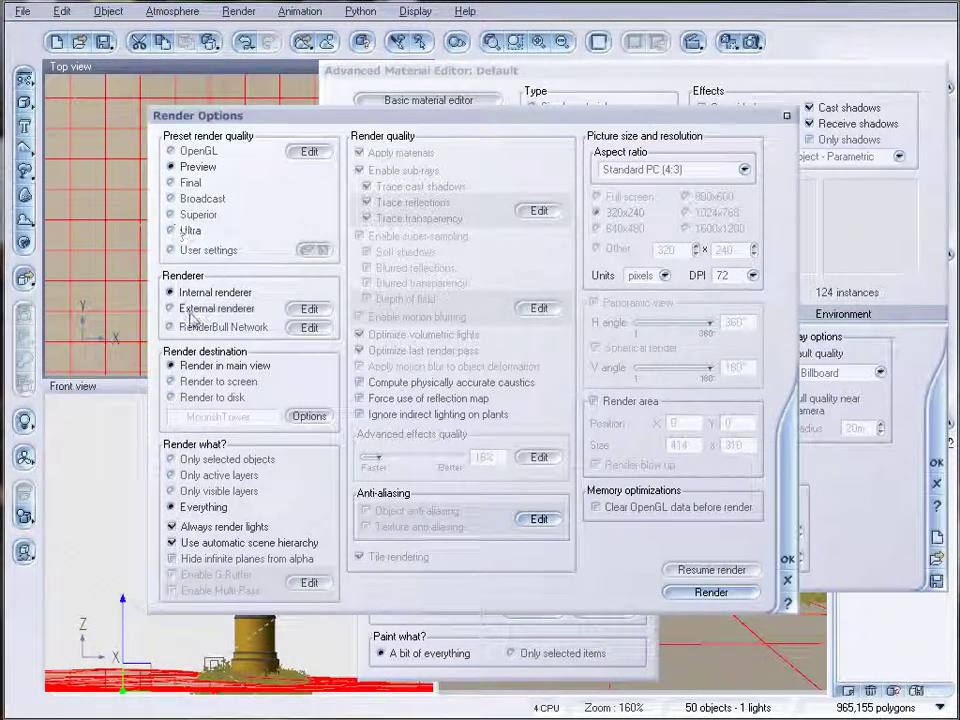
{"action": "left_click", "coordinate": [252, 382]}
{"action": "left_click", "coordinate": [617, 229]}
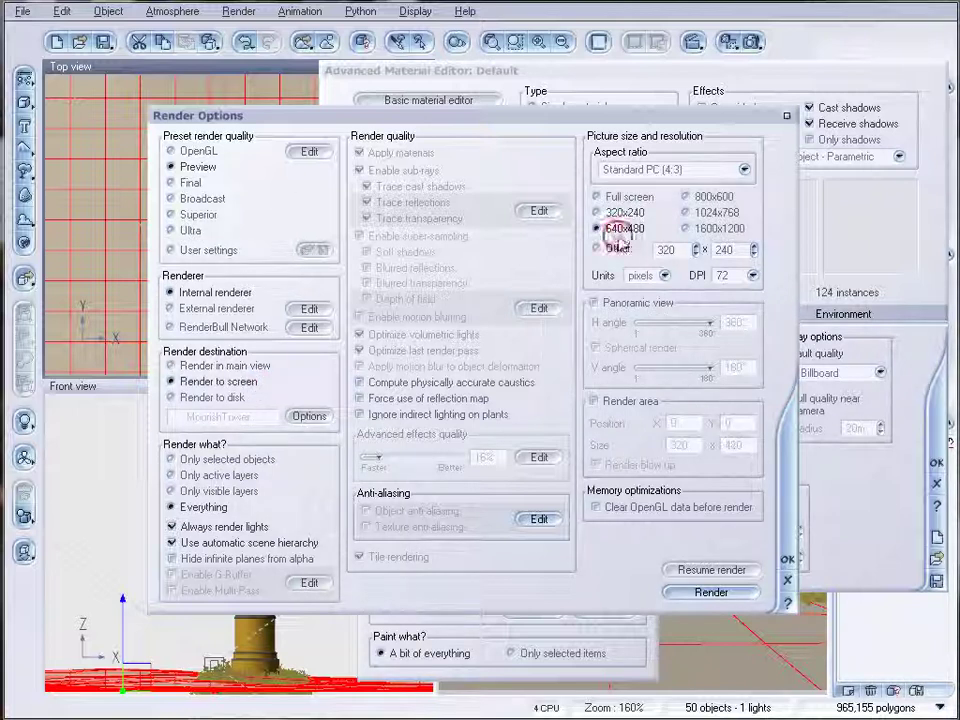
{"action": "left_click", "coordinate": [731, 594]}
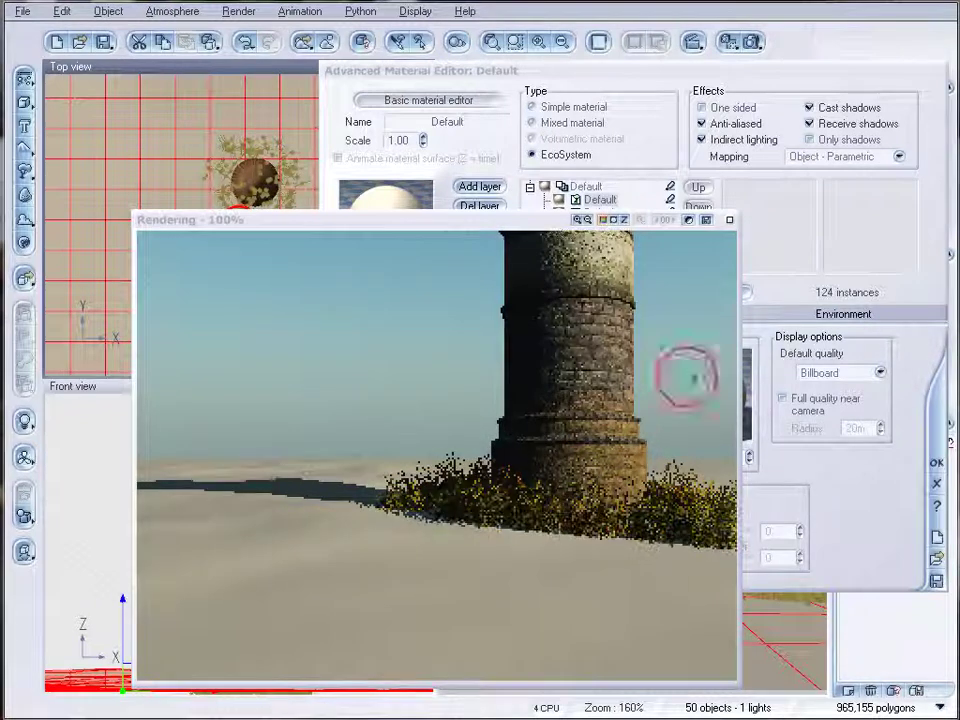
{"action": "left_click", "coordinate": [729, 219]}
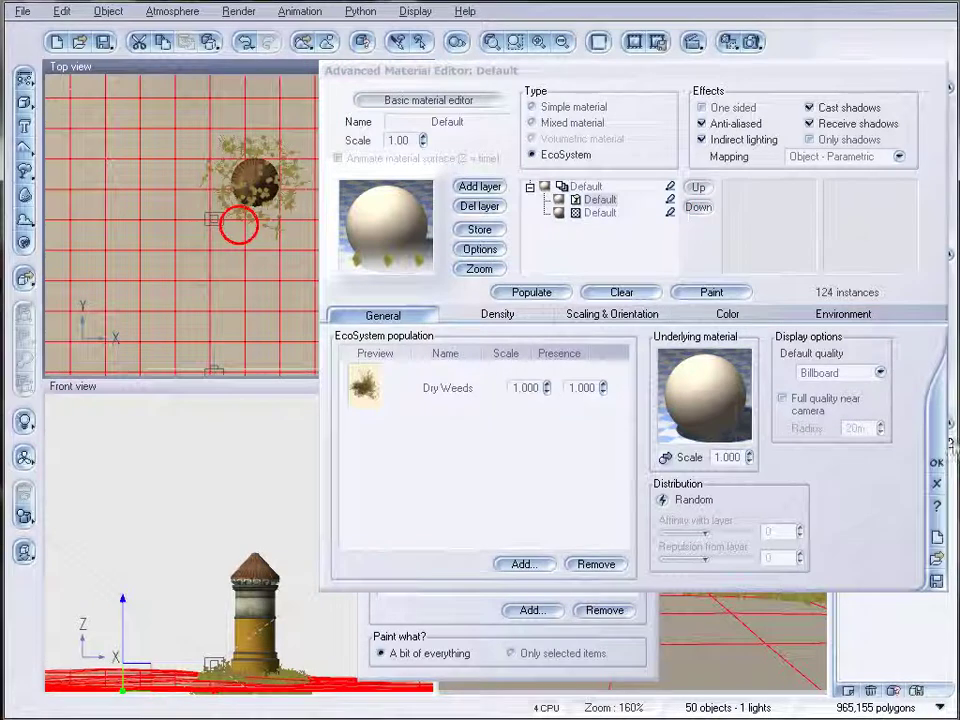
Accept the terrain material, close the EcoSystem Painter, and move the Citytower back and to the left, out of the weeds.
{"action": "left_click", "coordinate": [935, 465]}
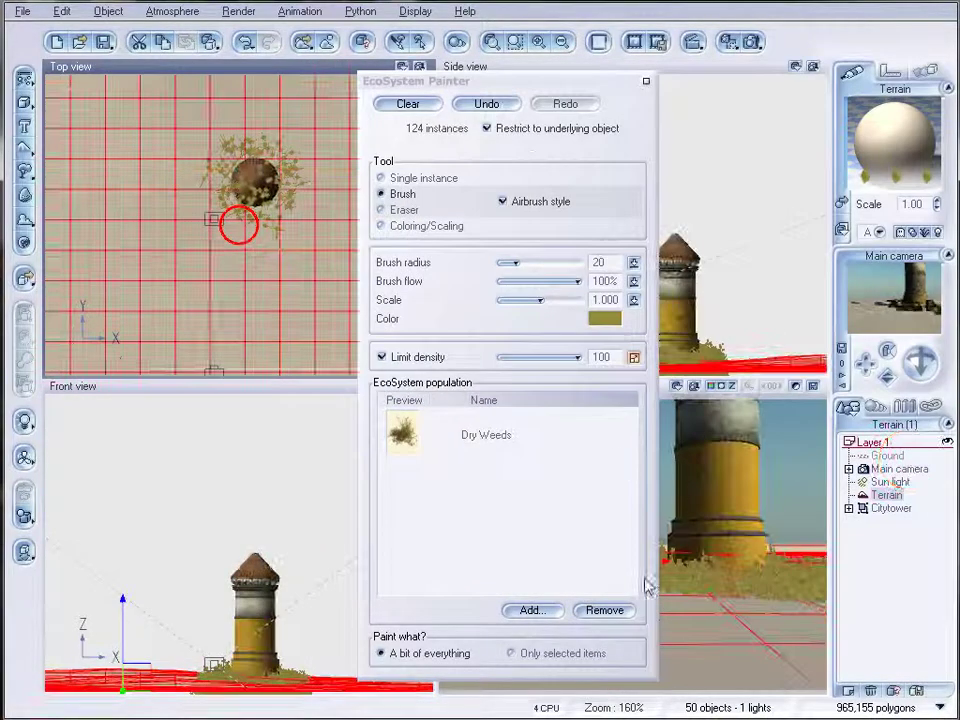
{"action": "left_click", "coordinate": [651, 86]}
{"action": "left_click", "coordinate": [889, 508]}
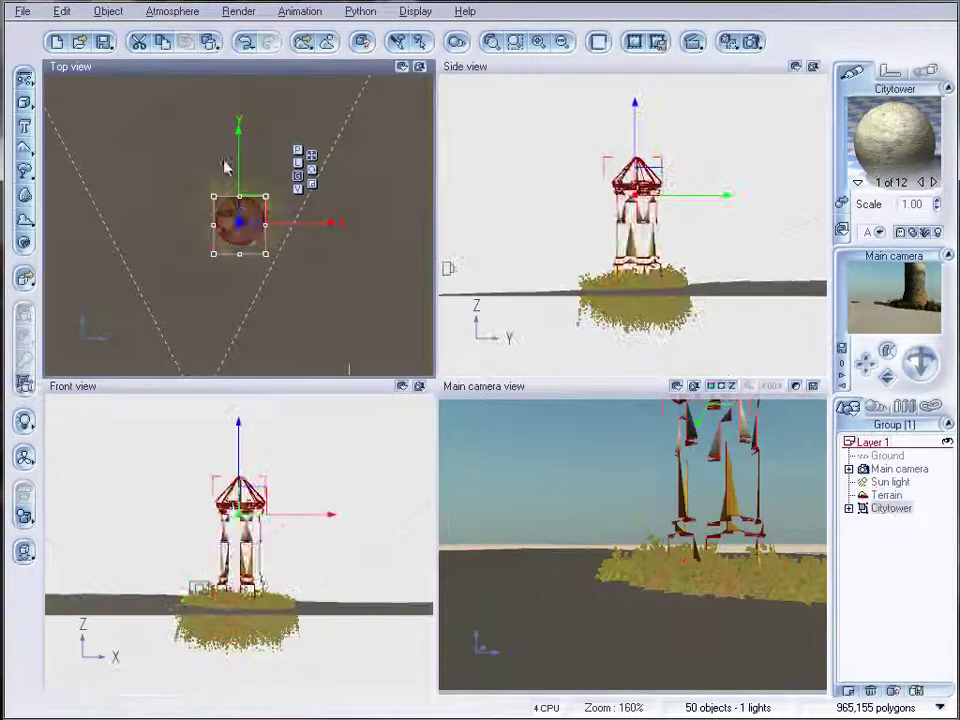
{"action": "left_click_drag", "start_coordinate": [243, 184], "coordinate": [178, 160]}
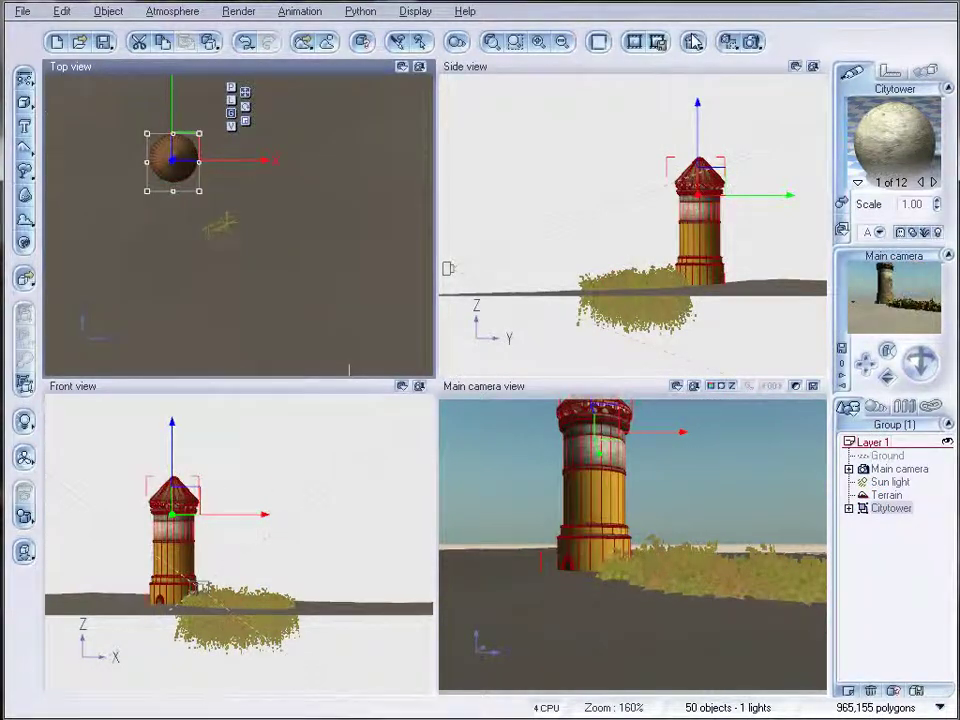
Render the scene with the tower in its new position and close the rendered image.
{"action": "left_click", "coordinate": [754, 43]}
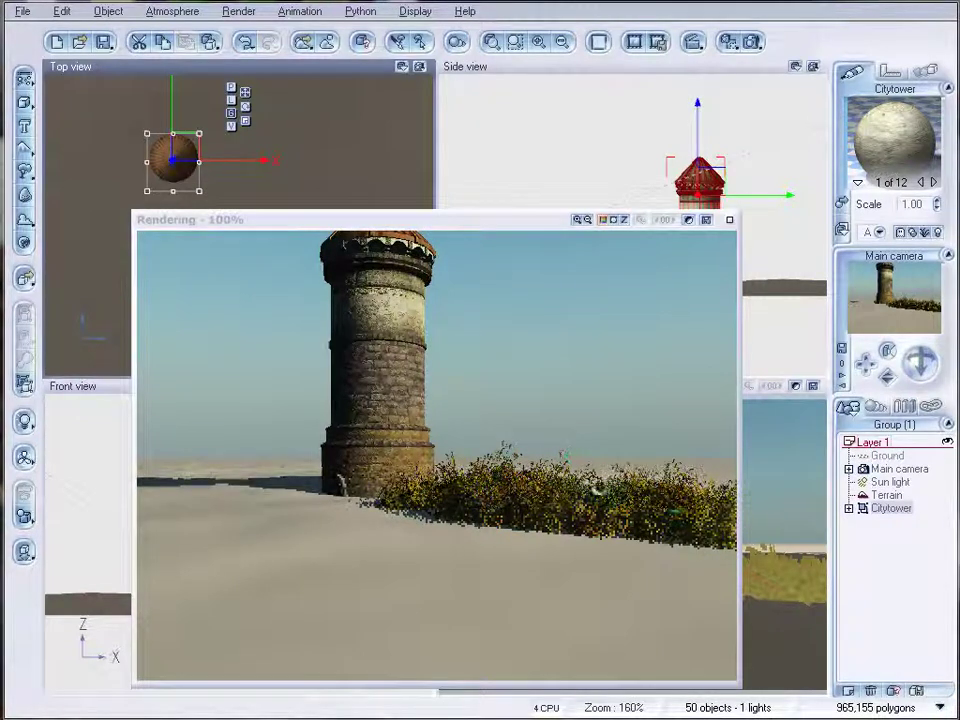
{"action": "left_click", "coordinate": [727, 221]}
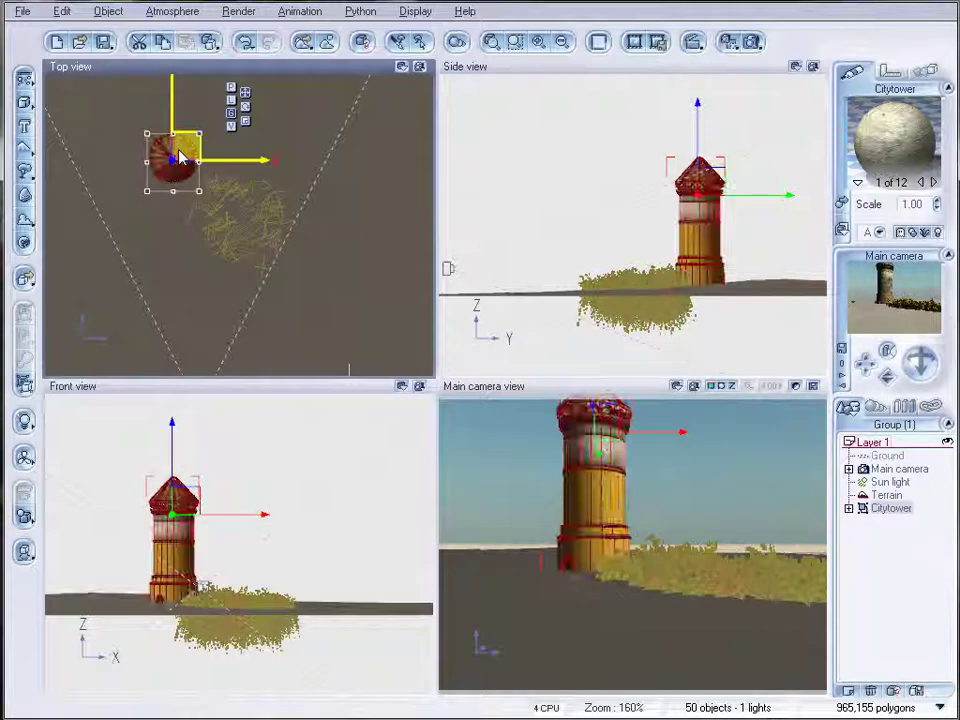
Delete the Citytower from the scene, leaving the terrain's shape unedited.
{"action": "key", "text": "Delete"}
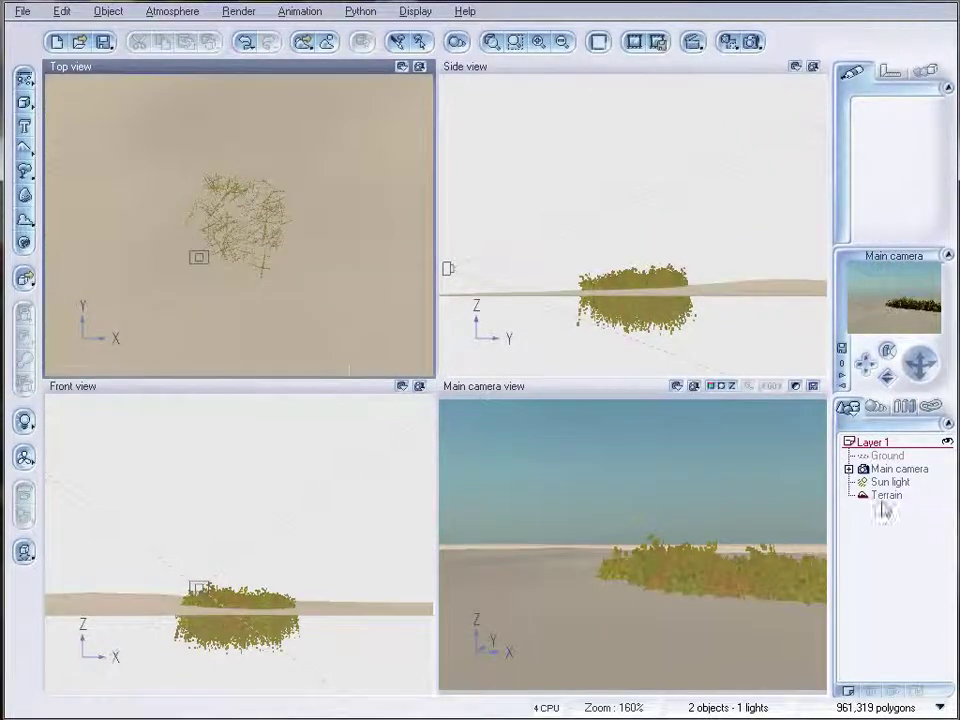
{"action": "double_click", "coordinate": [882, 498]}
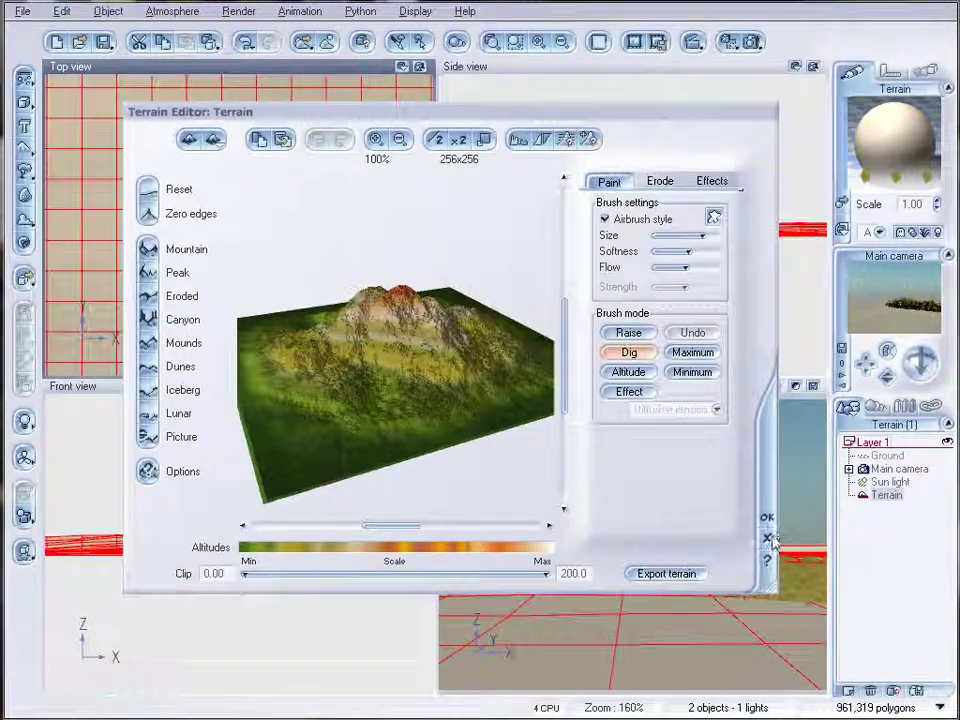
{"action": "left_click", "coordinate": [769, 541]}
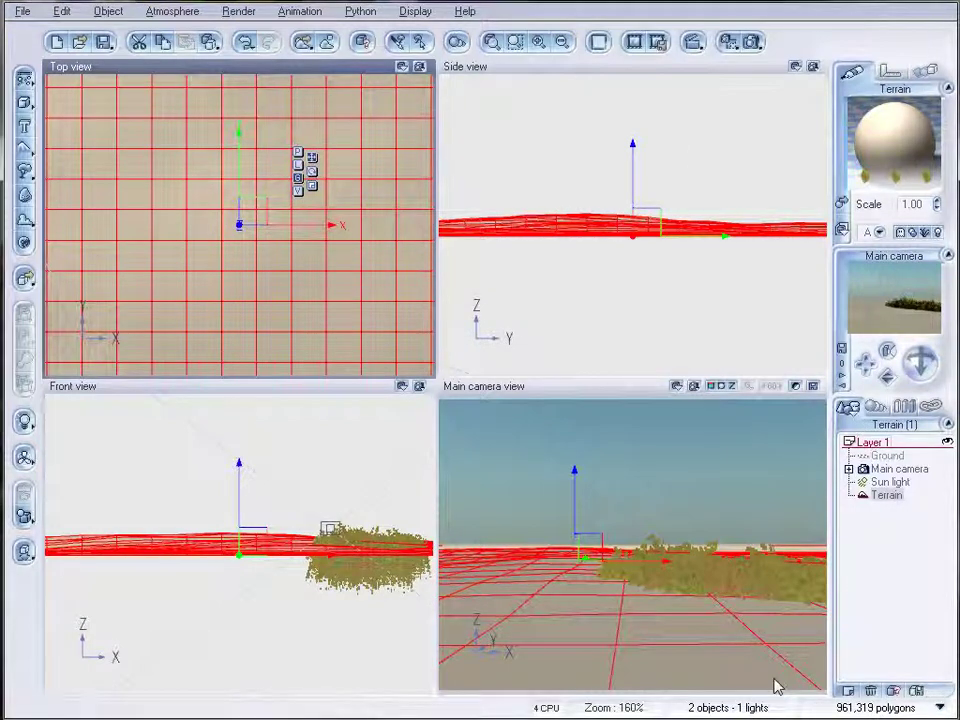
Delete the Dry Weeds EcoSystem layer from the terrain's material.
{"action": "double_click", "coordinate": [893, 140]}
{"action": "left_click_drag", "start_coordinate": [518, 77], "coordinate": [516, 96]}
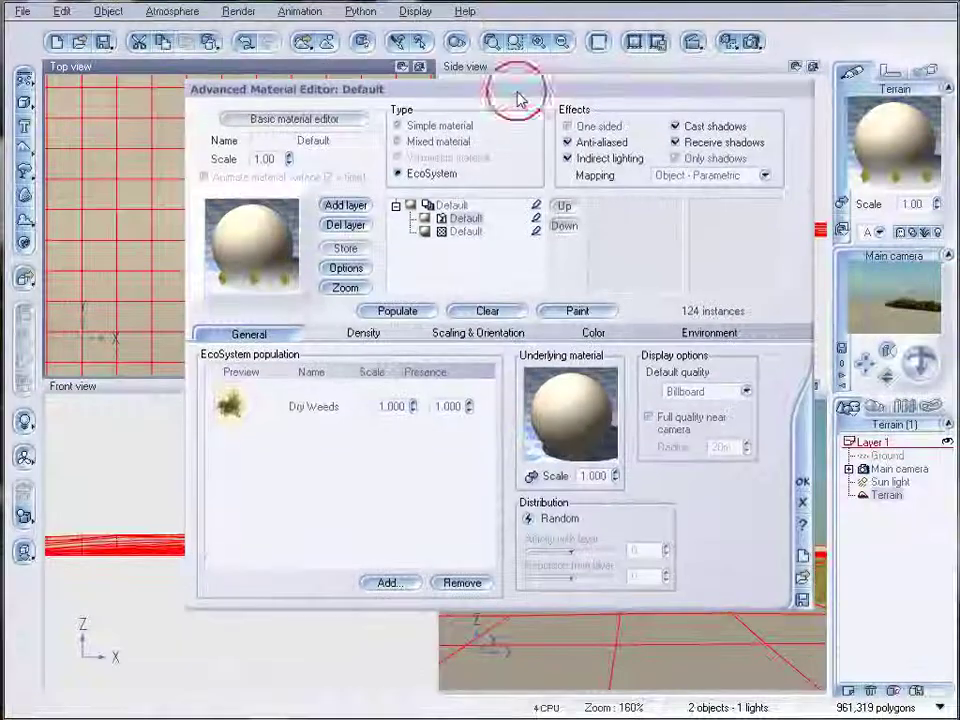
{"action": "left_click", "coordinate": [345, 225]}
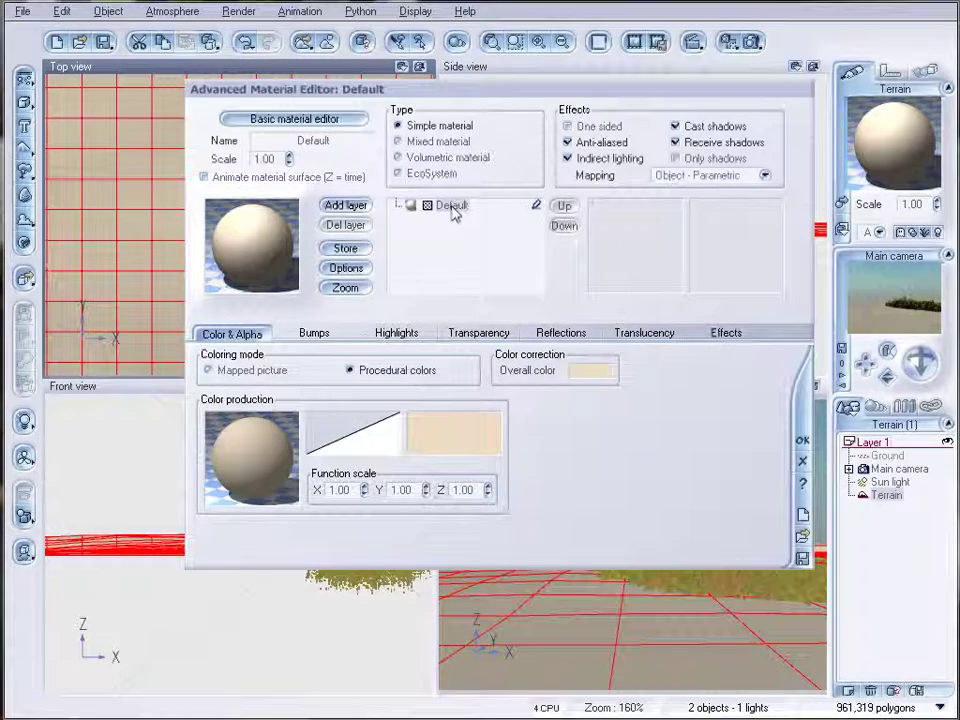
Build two EcoSystem layers above the base layer of the terrain's material and name the lower one tower.
{"action": "left_click", "coordinate": [430, 175]}
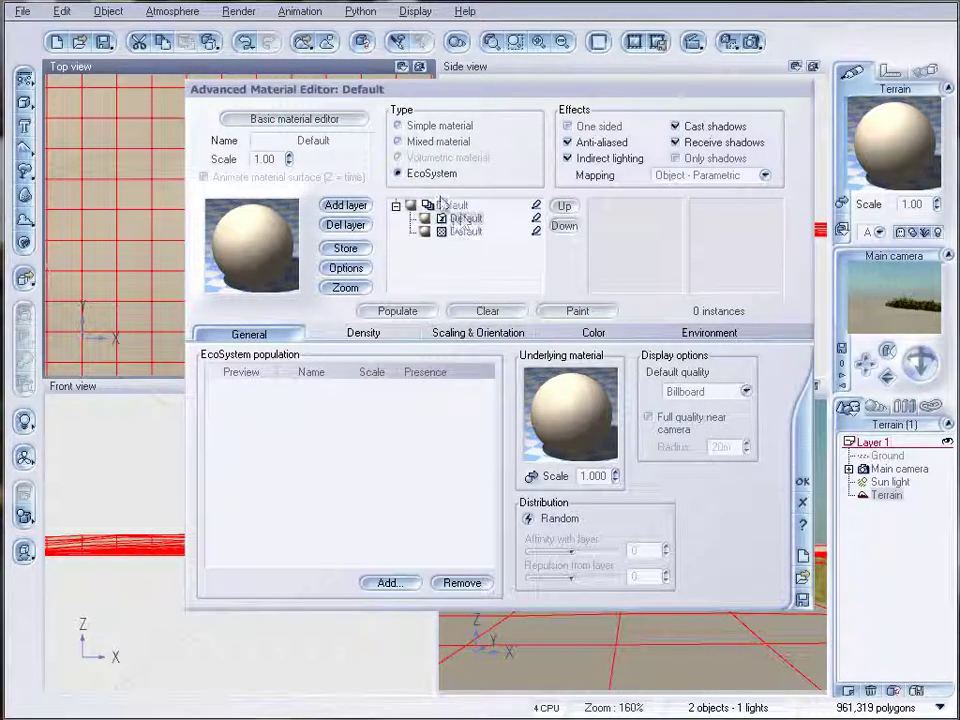
{"action": "left_click", "coordinate": [461, 230]}
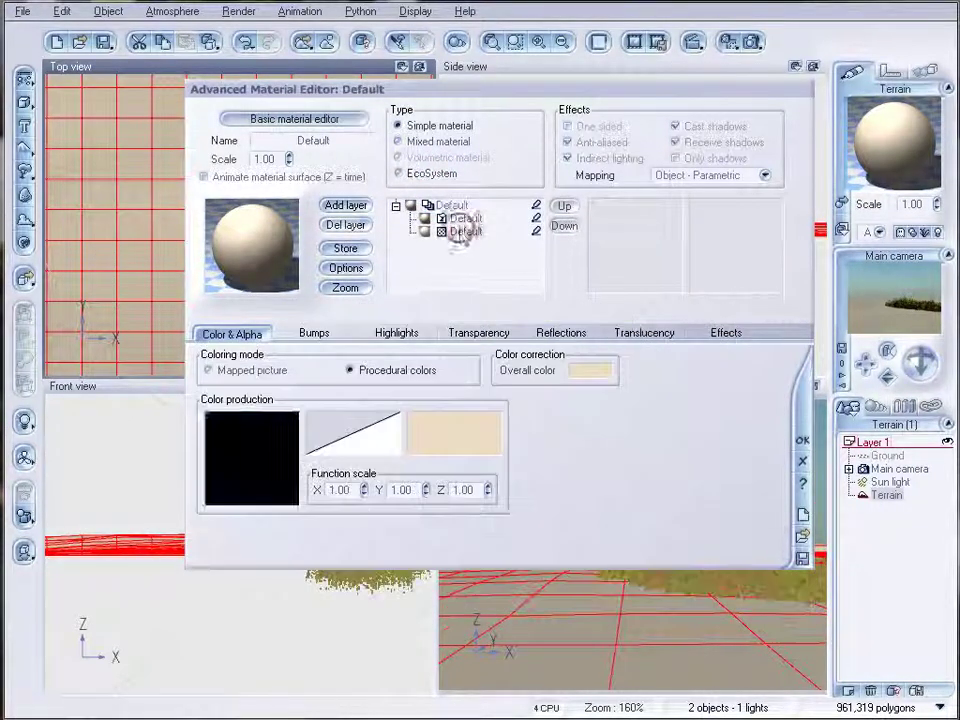
{"action": "left_click", "coordinate": [412, 175]}
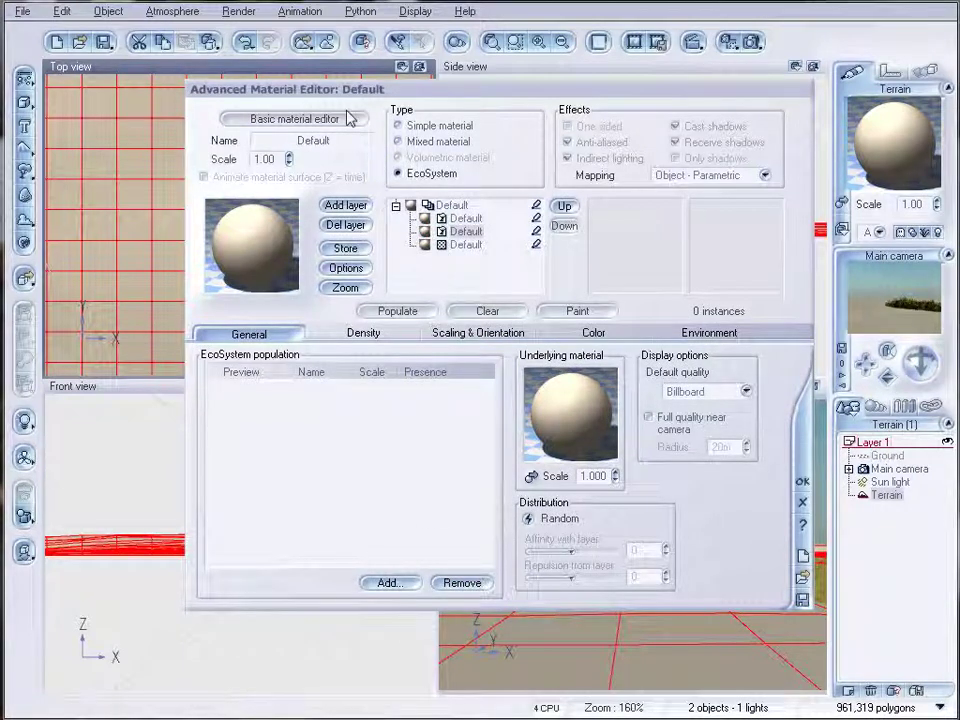
{"action": "left_click", "coordinate": [345, 142]}
{"action": "type", "text": "tower"}
{"action": "key", "text": "Return"}
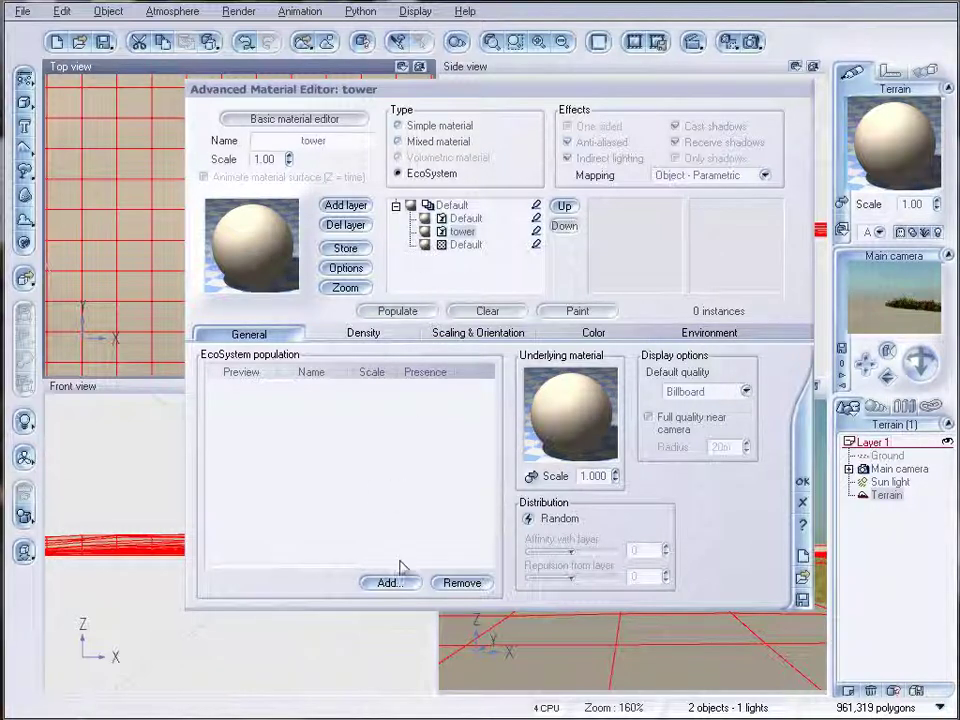
Add the object CitytowerNB.vob from the CityTower folder to the tower layer's EcoSystem population.
{"action": "left_click", "coordinate": [390, 582]}
{"action": "left_click", "coordinate": [442, 624]}
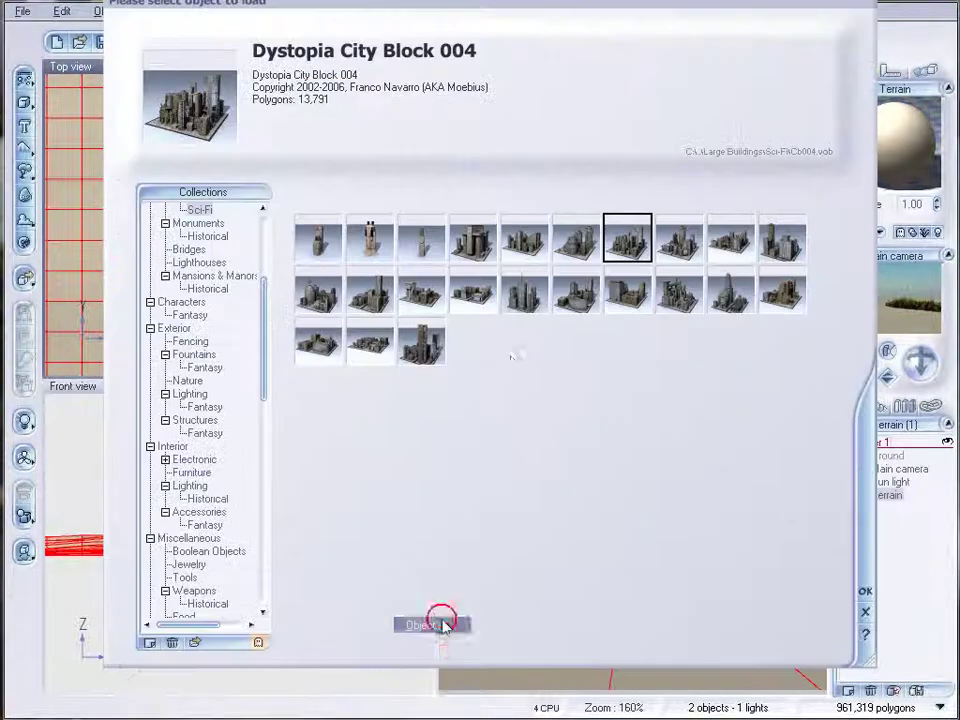
{"action": "left_click", "coordinate": [196, 643]}
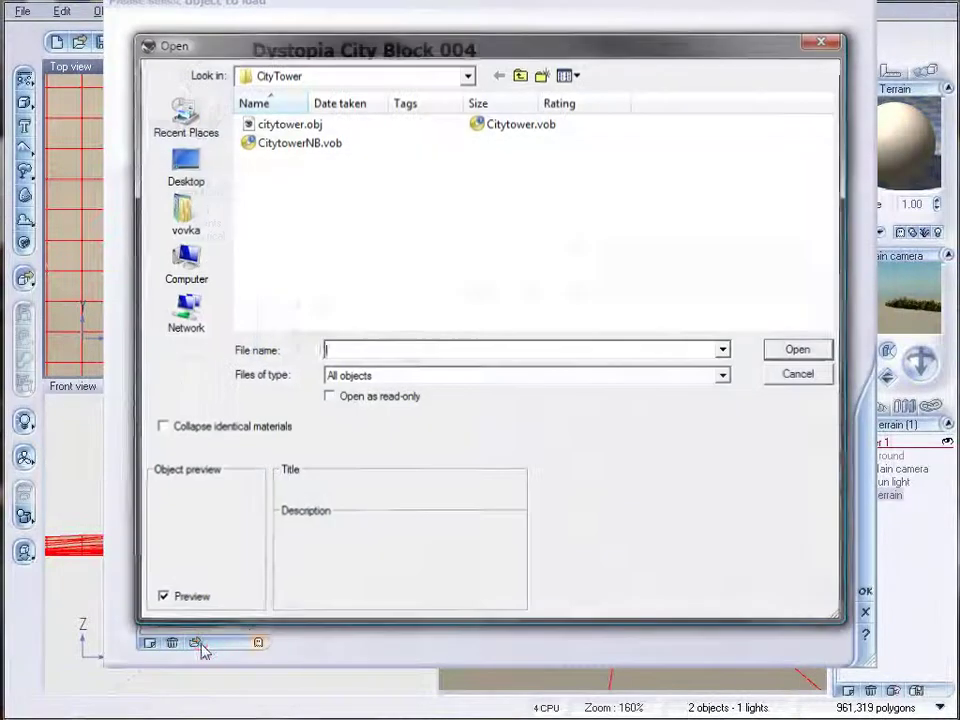
{"action": "left_click", "coordinate": [317, 145]}
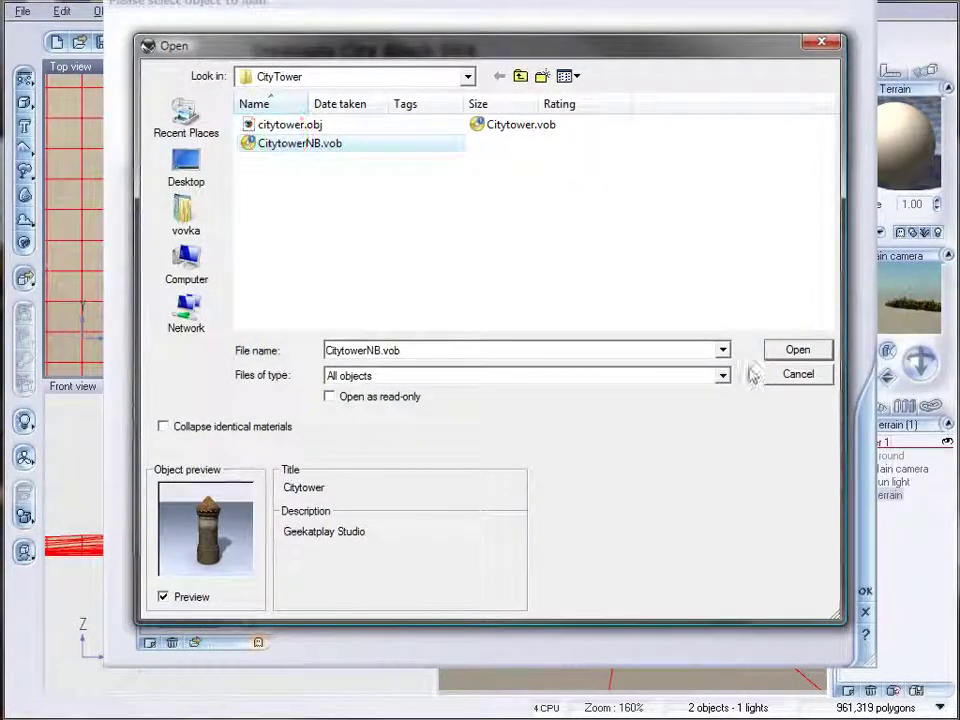
{"action": "left_click", "coordinate": [778, 352]}
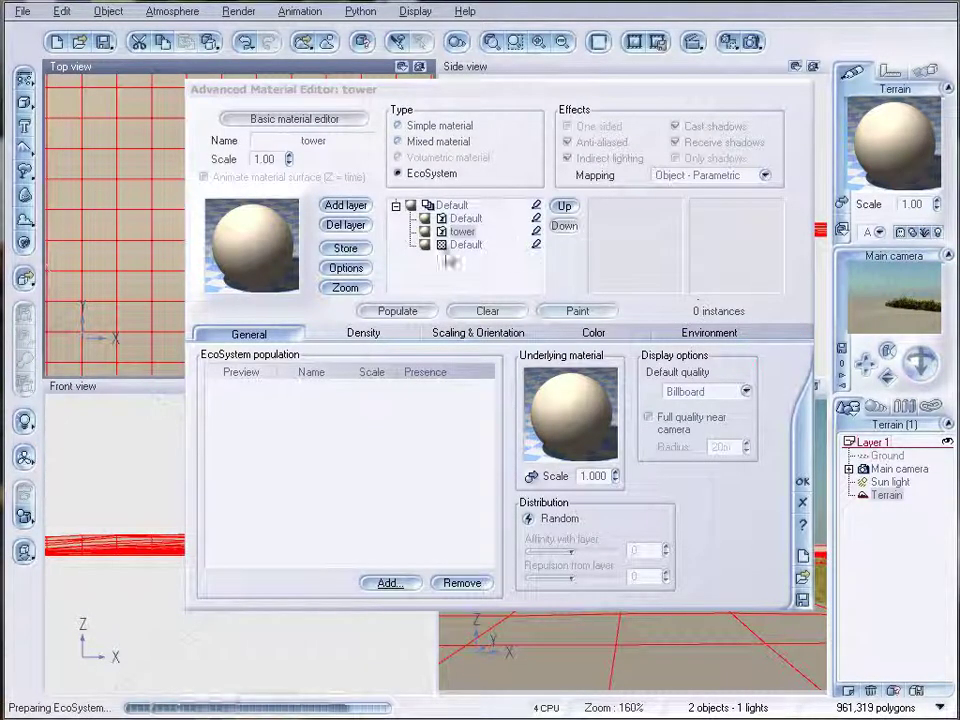
Paint one single instance of the Citytower near the middle of the terrain in the top view, restricting painting to only selected items.
{"action": "left_click_drag", "start_coordinate": [521, 100], "coordinate": [812, 60]}
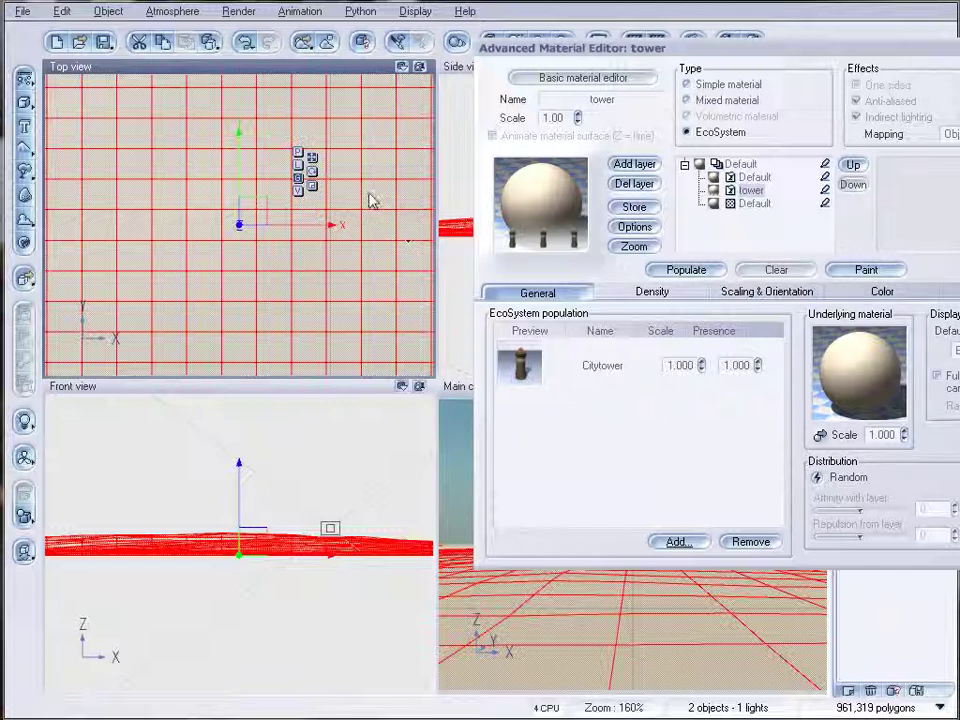
{"action": "scroll", "coordinate": [370, 200], "scroll_direction": "down", "scroll_amount": 4}
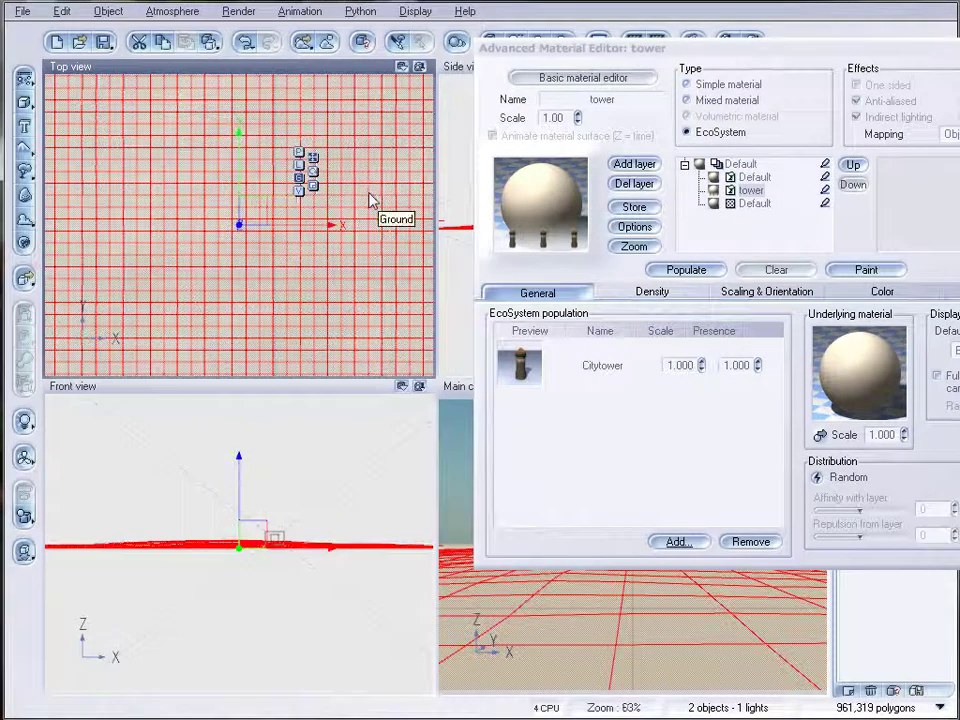
{"action": "scroll", "coordinate": [370, 194], "scroll_direction": "down", "scroll_amount": 2}
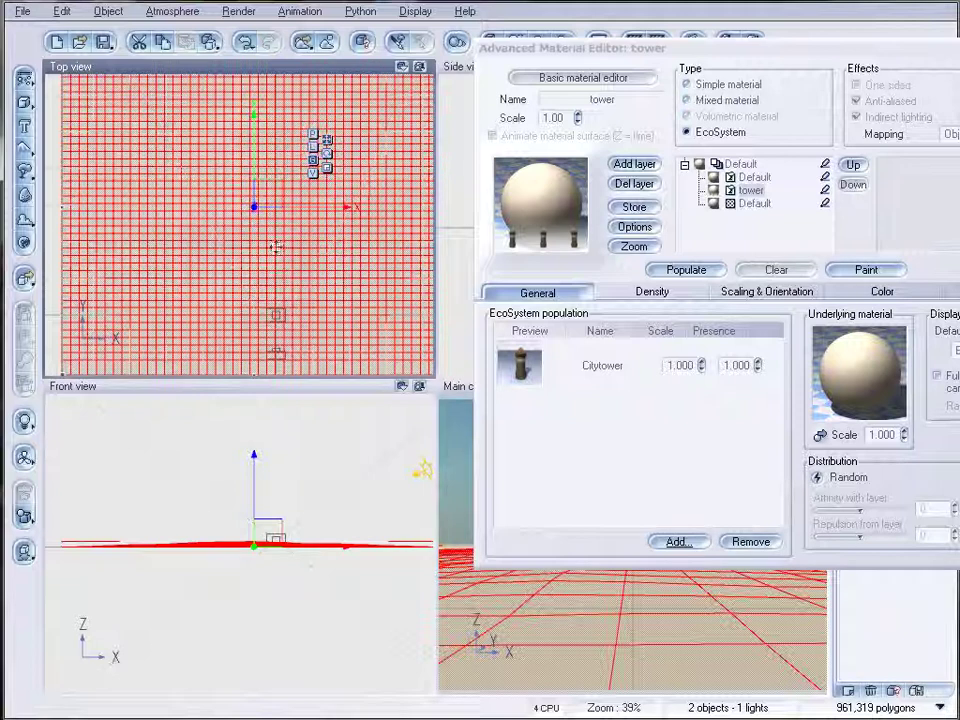
{"action": "left_click", "coordinate": [866, 272]}
{"action": "left_click_drag", "start_coordinate": [443, 120], "coordinate": [640, 31]}
{"action": "left_click", "coordinate": [505, 127]}
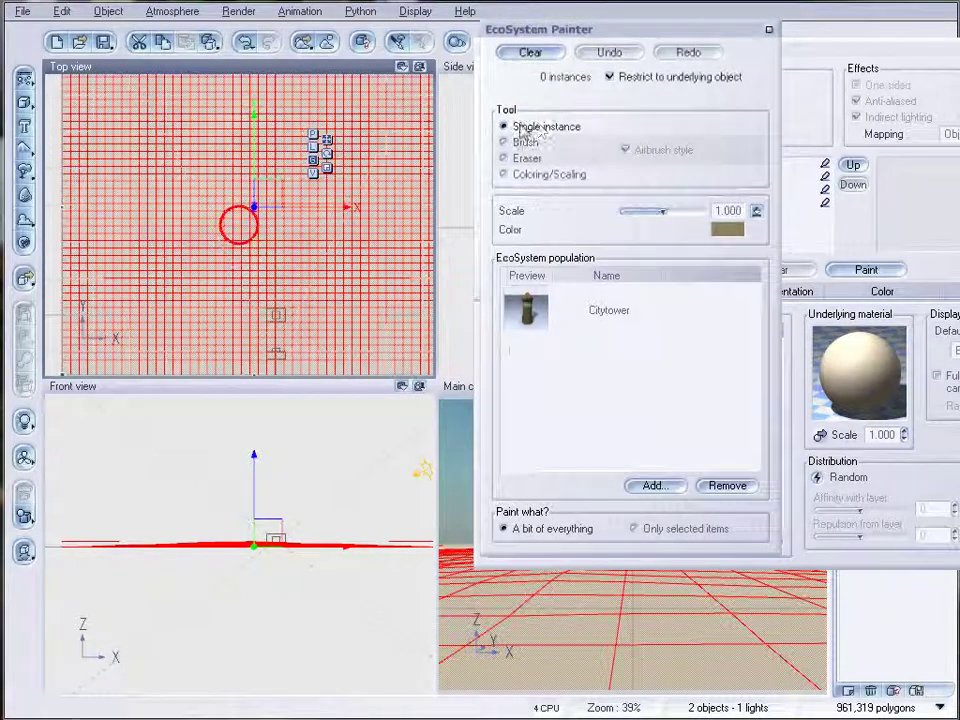
{"action": "left_click", "coordinate": [574, 319]}
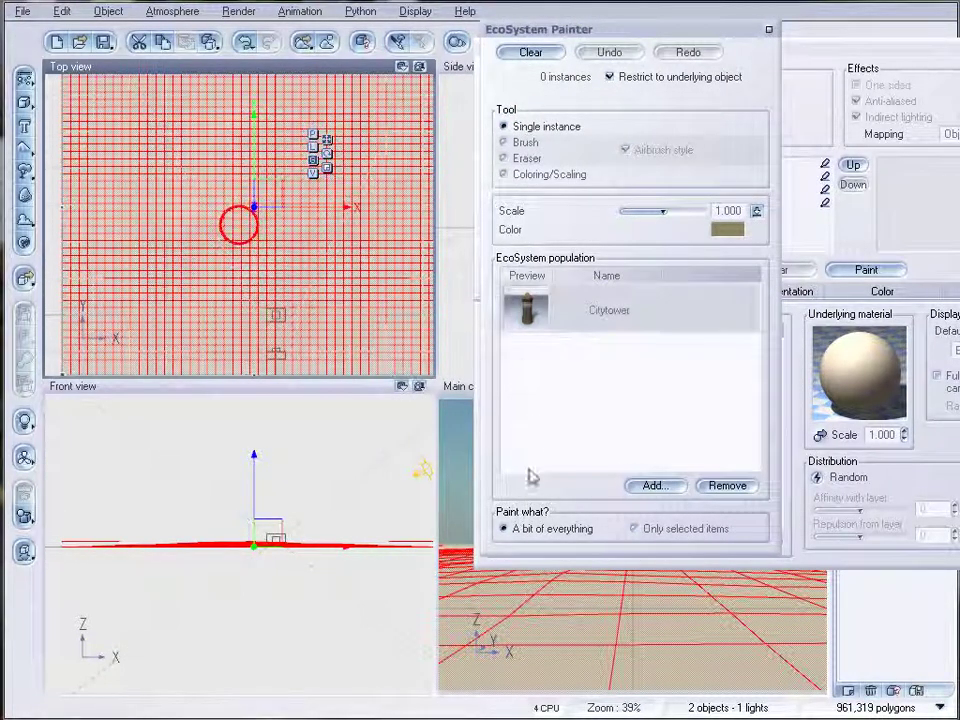
{"action": "left_click", "coordinate": [657, 530]}
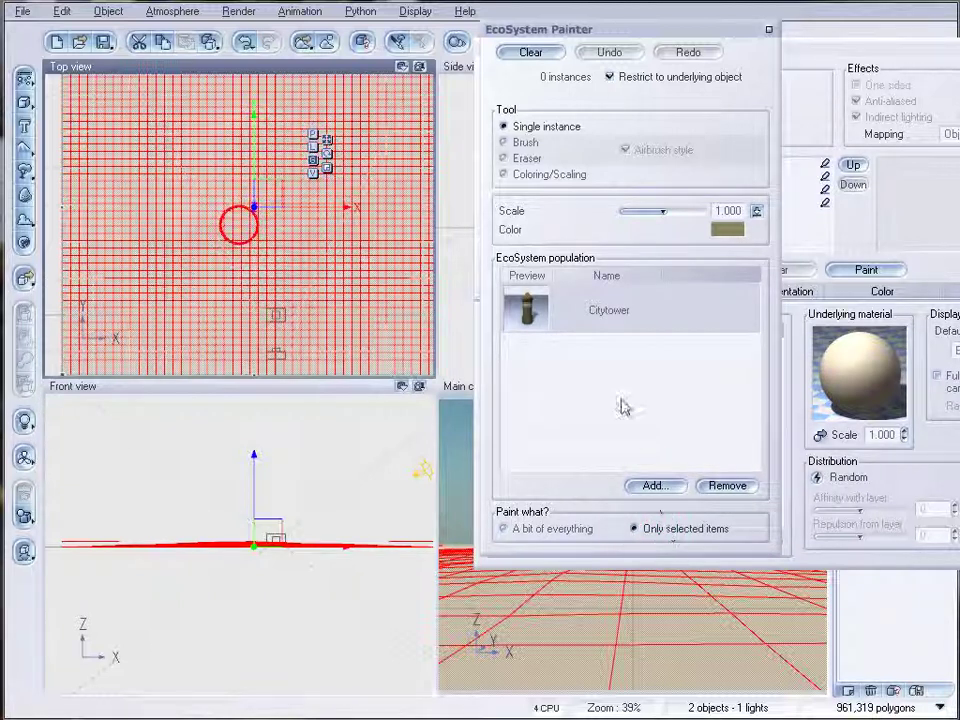
{"action": "left_click_drag", "start_coordinate": [643, 33], "coordinate": [665, 90]}
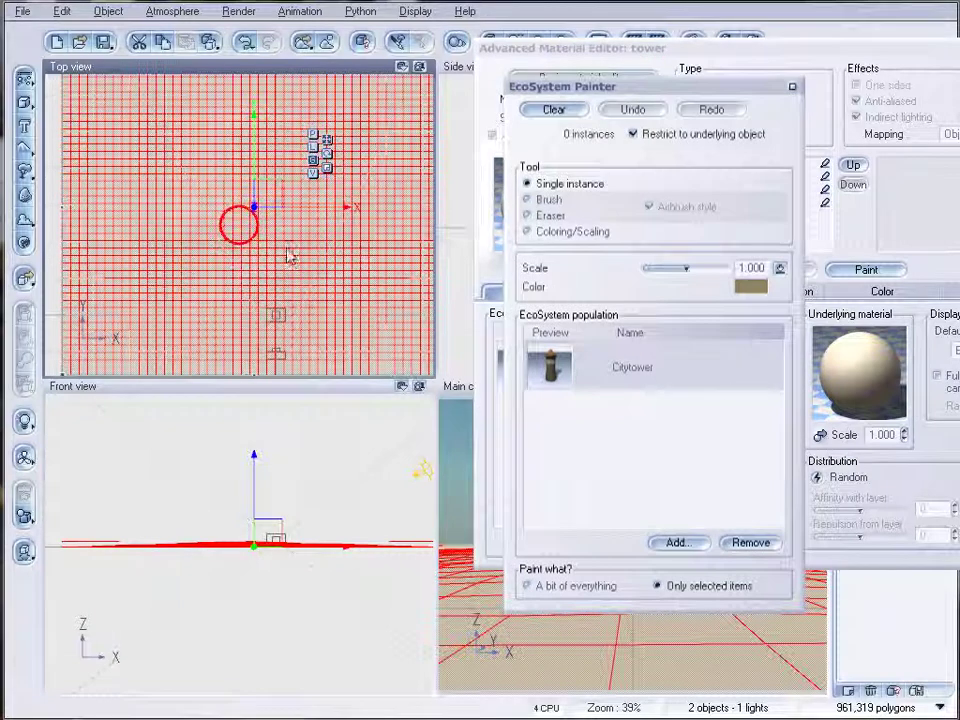
{"action": "left_click", "coordinate": [278, 246]}
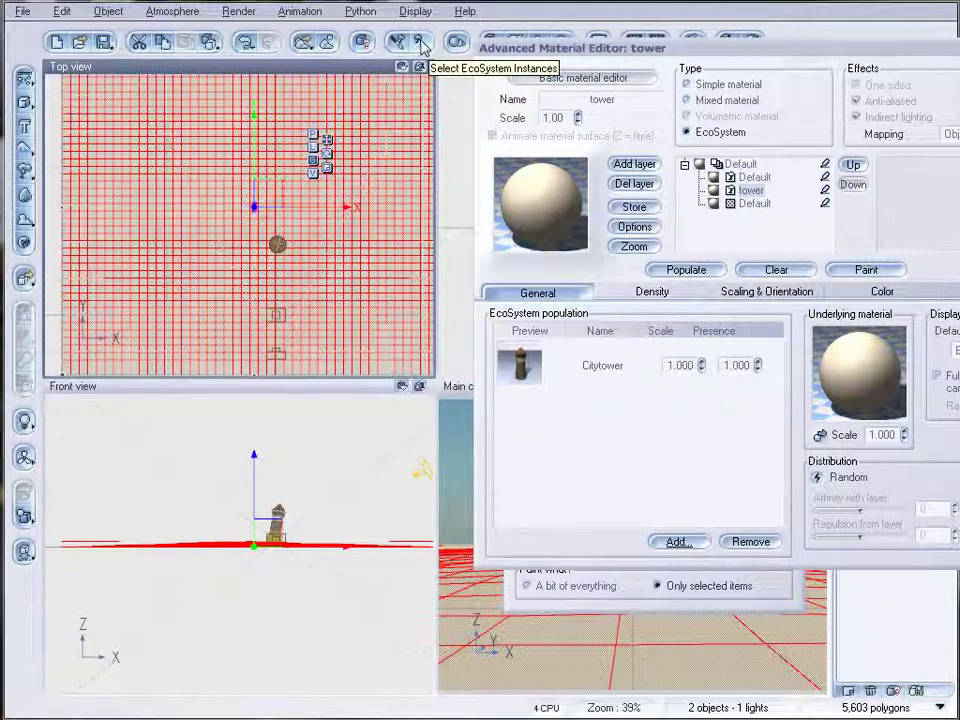
Select the painted tower instance with the EcoSystem Selector and set it up for manipulation.
{"action": "left_click", "coordinate": [421, 47]}
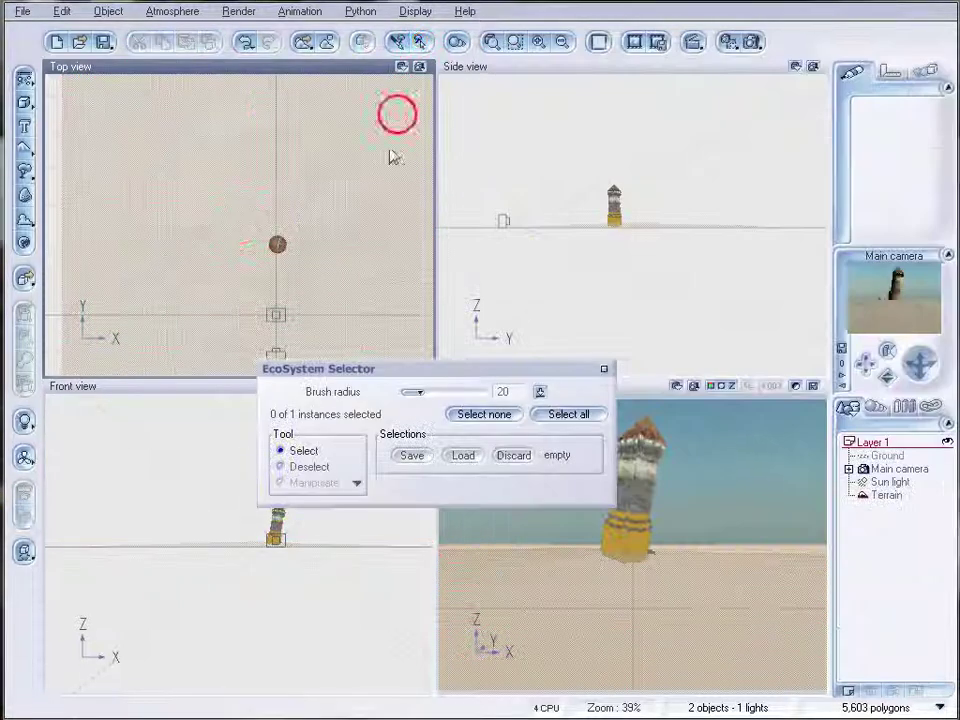
{"action": "left_click", "coordinate": [286, 250]}
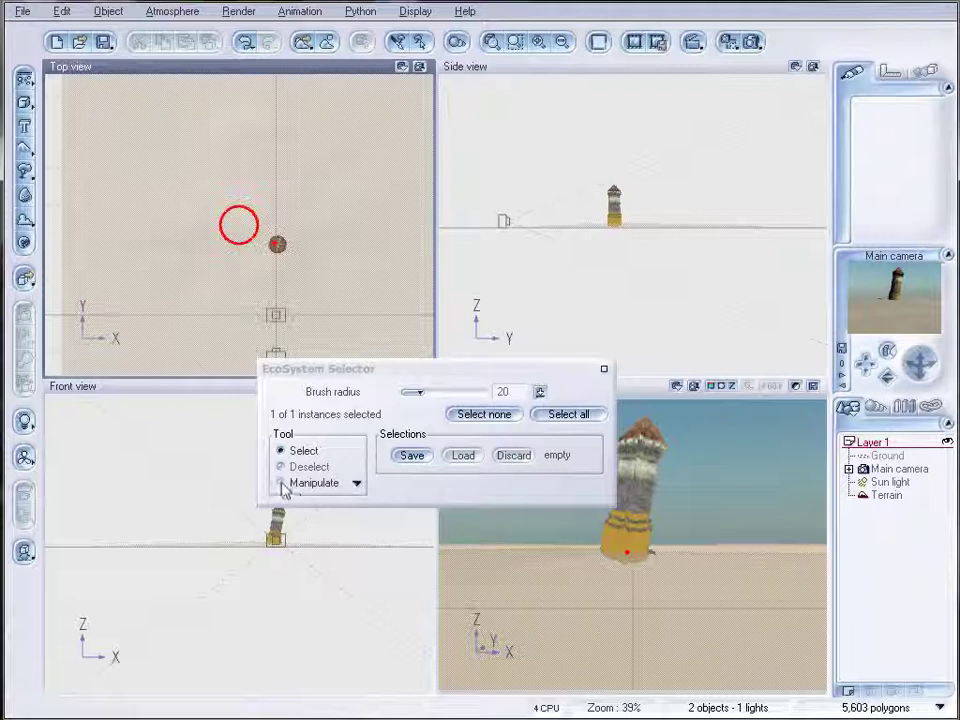
{"action": "left_click", "coordinate": [316, 486]}
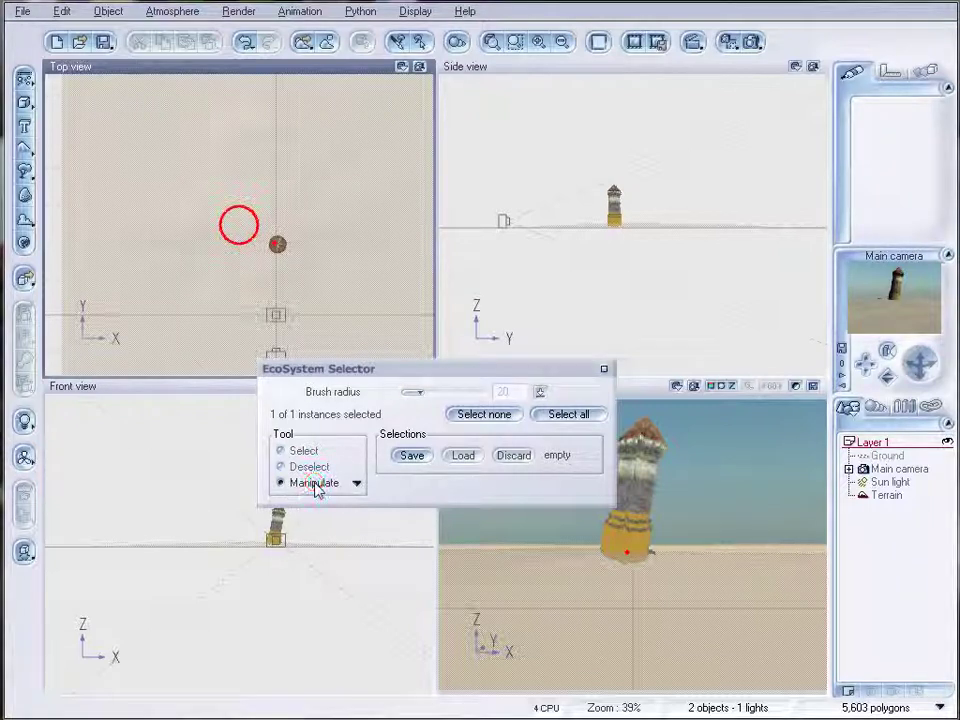
{"action": "left_click", "coordinate": [274, 245]}
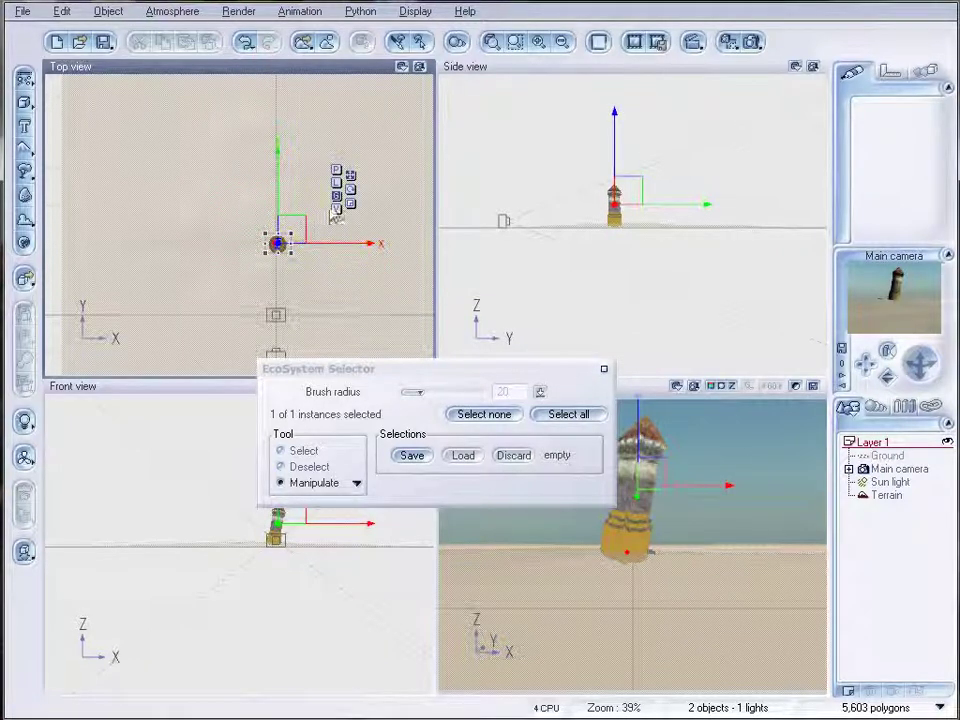
Straighten and enlarge the tower instance, and move it to about X 2.34 m, Y 22.82 m, Z 9.47 m on the terrain.
{"action": "mouse_move", "coordinate": [290, 229]}
{"action": "left_mouse_down"}
{"action": "mouse_move", "coordinate": [318, 222]}
{"action": "mouse_move", "coordinate": [298, 223]}
{"action": "left_mouse_up"}
{"action": "left_click", "coordinate": [283, 547]}
{"action": "left_click_drag", "start_coordinate": [311, 558], "coordinate": [313, 560], "text": "ctrl"}
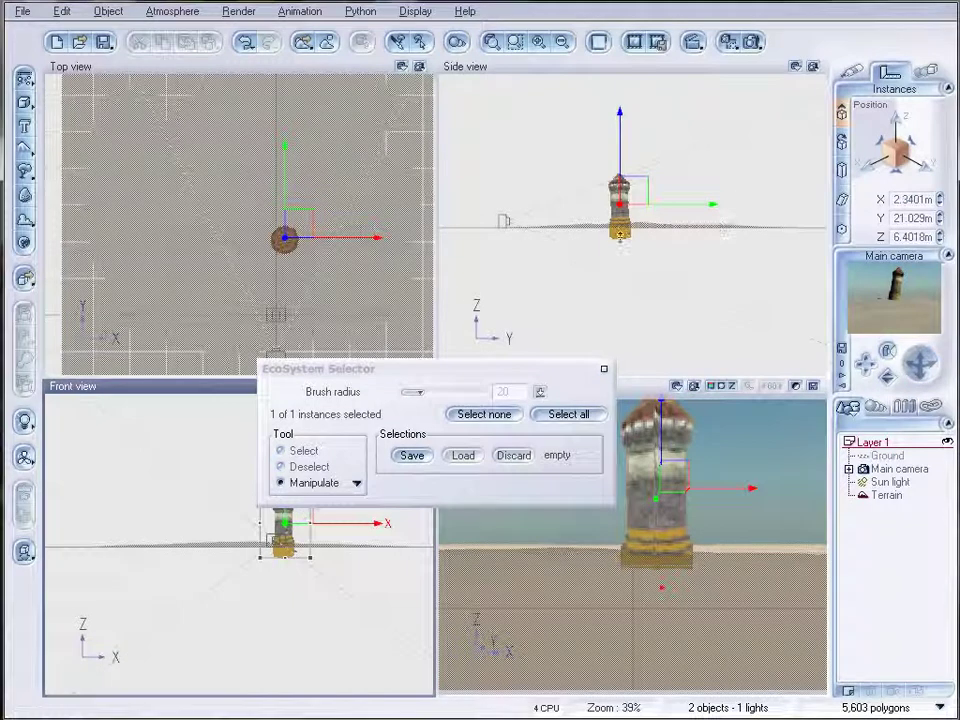
{"action": "left_click", "coordinate": [620, 235]}
{"action": "mouse_move", "coordinate": [648, 247]}
{"action": "left_mouse_down"}
{"action": "mouse_move", "coordinate": [635, 249]}
{"action": "mouse_move", "coordinate": [650, 254]}
{"action": "left_mouse_up"}
{"action": "mouse_move", "coordinate": [630, 168]}
{"action": "left_mouse_down"}
{"action": "mouse_move", "coordinate": [626, 205]}
{"action": "mouse_move", "coordinate": [633, 183]}
{"action": "left_mouse_up"}
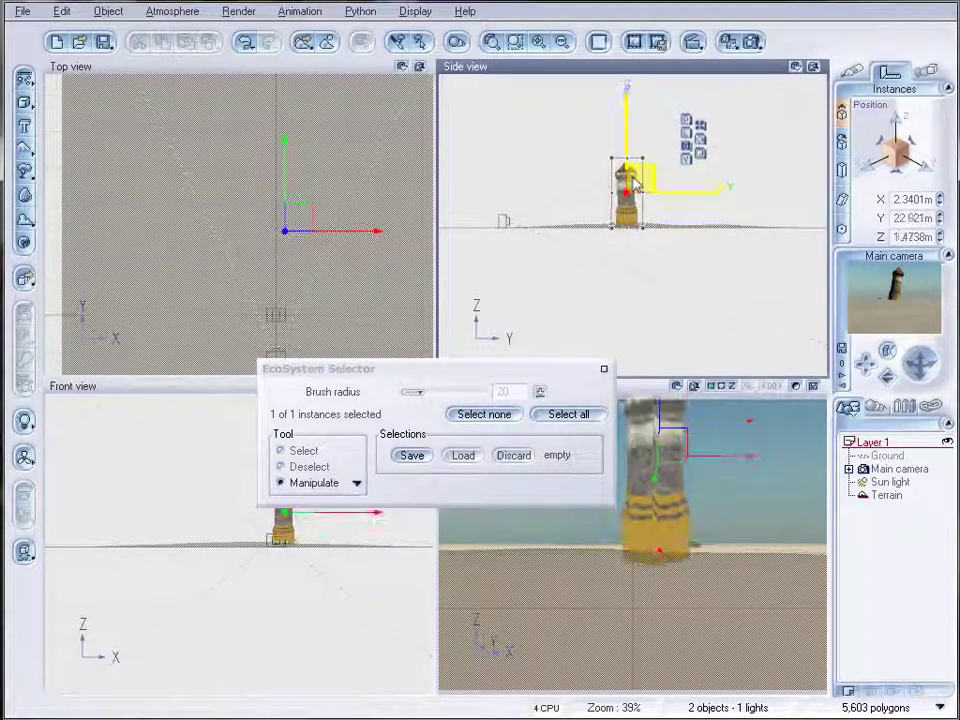
Correct the tower instance's tilt slightly in the front view.
{"action": "left_click", "coordinate": [289, 522]}
{"action": "left_click", "coordinate": [648, 234]}
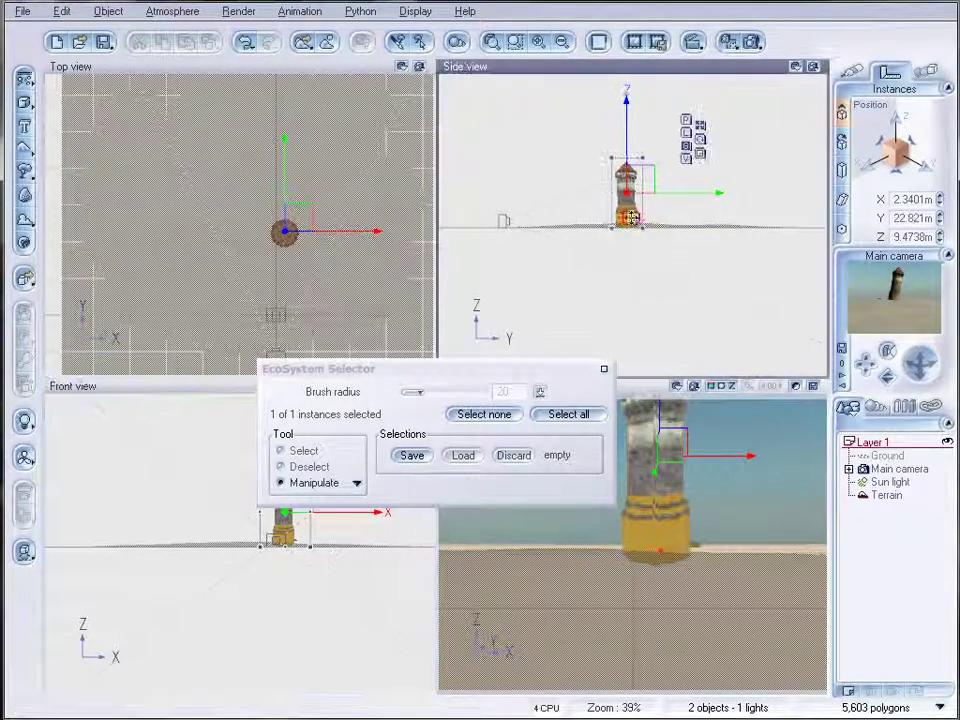
{"action": "scroll", "coordinate": [650, 234], "scroll_direction": "up", "scroll_amount": 2}
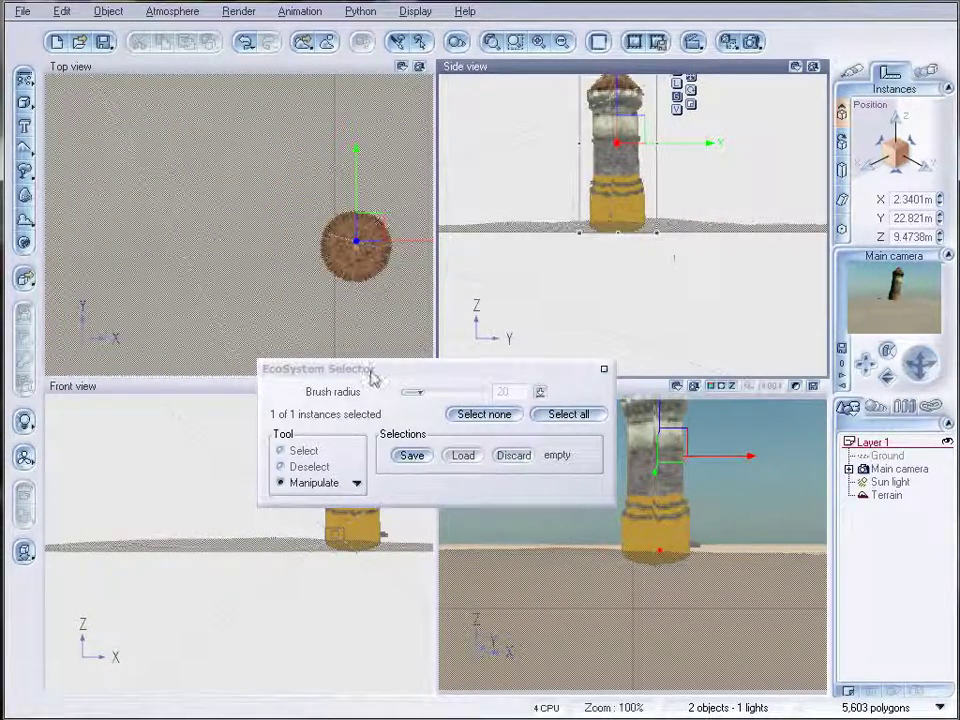
{"action": "left_click_drag", "start_coordinate": [376, 372], "coordinate": [571, 337]}
{"action": "left_click", "coordinate": [381, 578]}
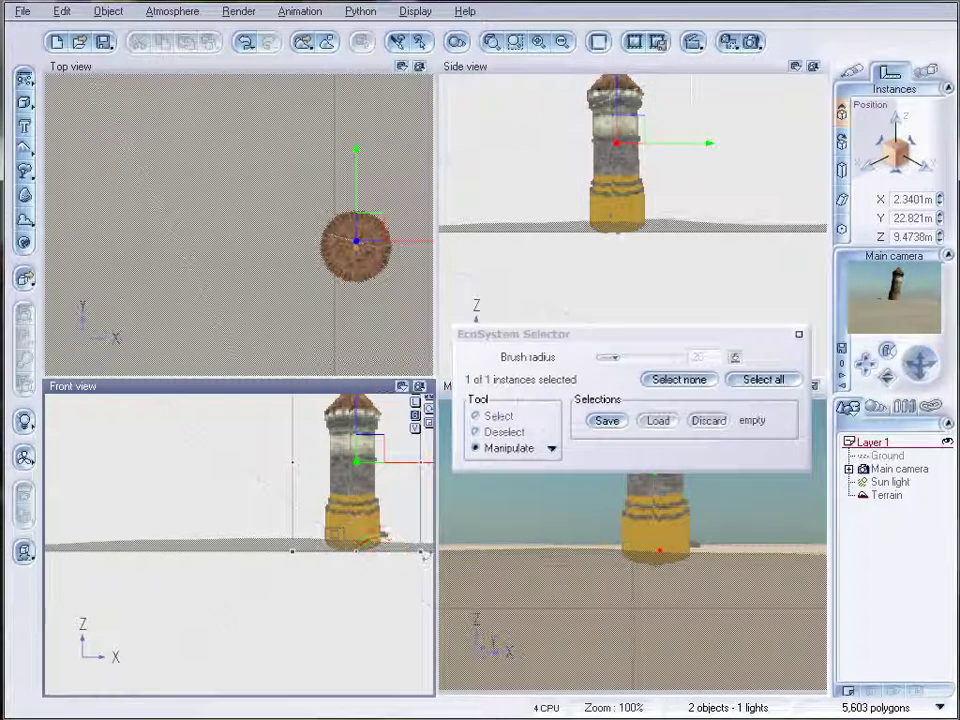
{"action": "mouse_move", "coordinate": [423, 555]}
{"action": "left_mouse_down"}
{"action": "mouse_move", "coordinate": [409, 564]}
{"action": "mouse_move", "coordinate": [424, 559]}
{"action": "left_mouse_up"}
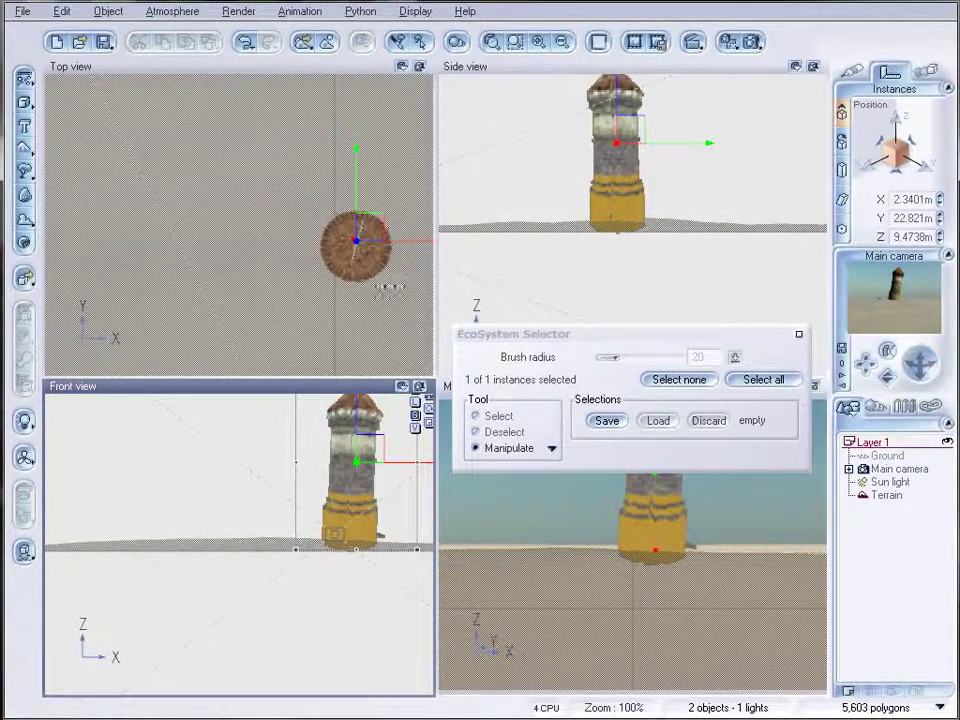
Rotate the tower instance around its vertical axis in the top view and correct its lean in the side view.
{"action": "left_click", "coordinate": [399, 281]}
{"action": "left_click_drag", "start_coordinate": [420, 287], "coordinate": [289, 238]}
{"action": "left_click", "coordinate": [622, 210]}
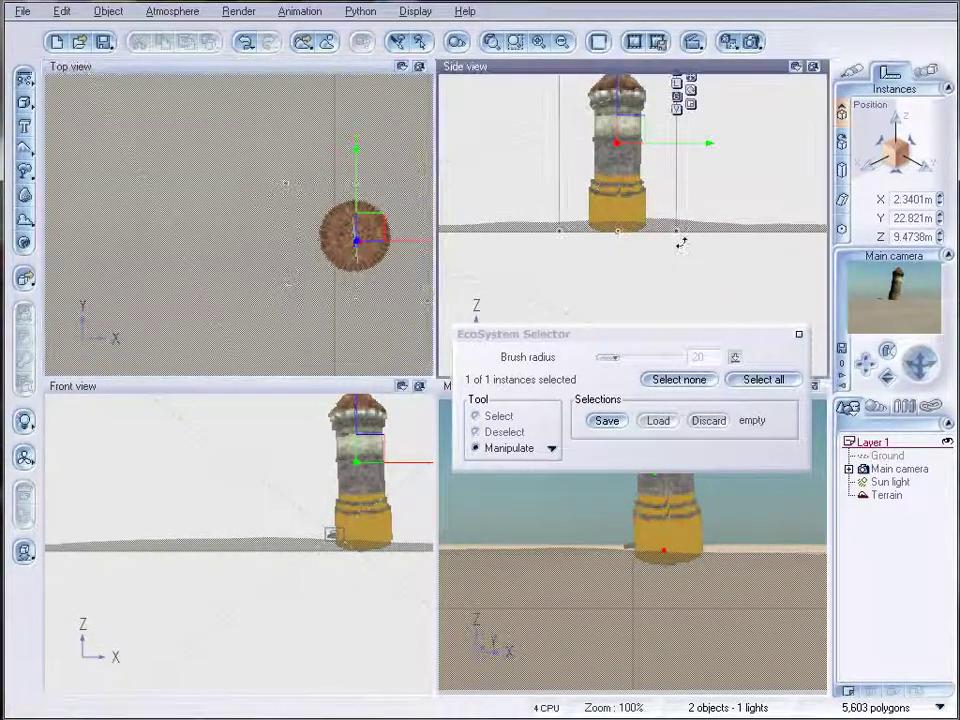
{"action": "mouse_move", "coordinate": [681, 242]}
{"action": "left_mouse_down"}
{"action": "mouse_move", "coordinate": [674, 250]}
{"action": "mouse_move", "coordinate": [686, 243]}
{"action": "left_mouse_up"}
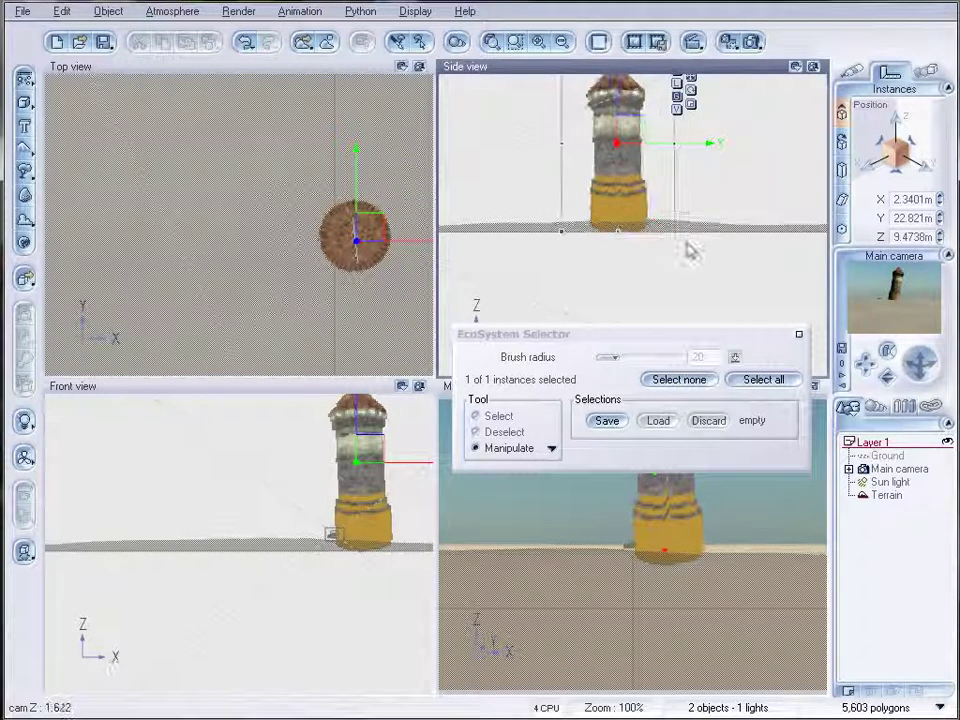
Enlarge the tower instance further and reposition it at about X 92 cm, Y 25 m, Z 11.65 m so its base meets the terrain.
{"action": "left_click", "coordinate": [369, 221]}
{"action": "left_click_drag", "start_coordinate": [287, 187], "coordinate": [260, 175]}
{"action": "left_click", "coordinate": [379, 568]}
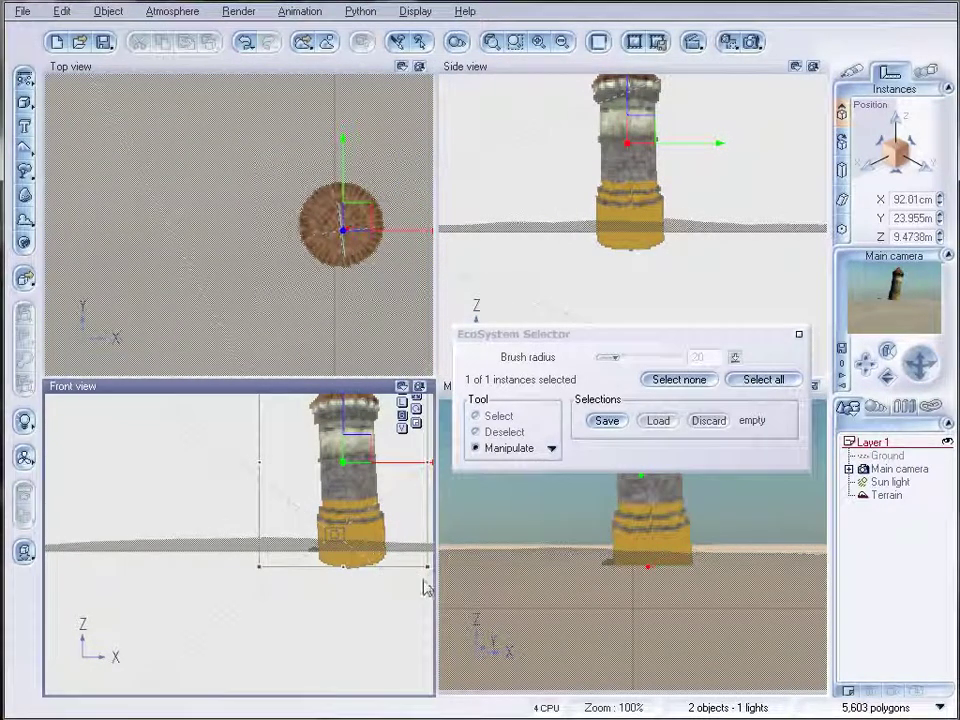
{"action": "left_click", "coordinate": [686, 110]}
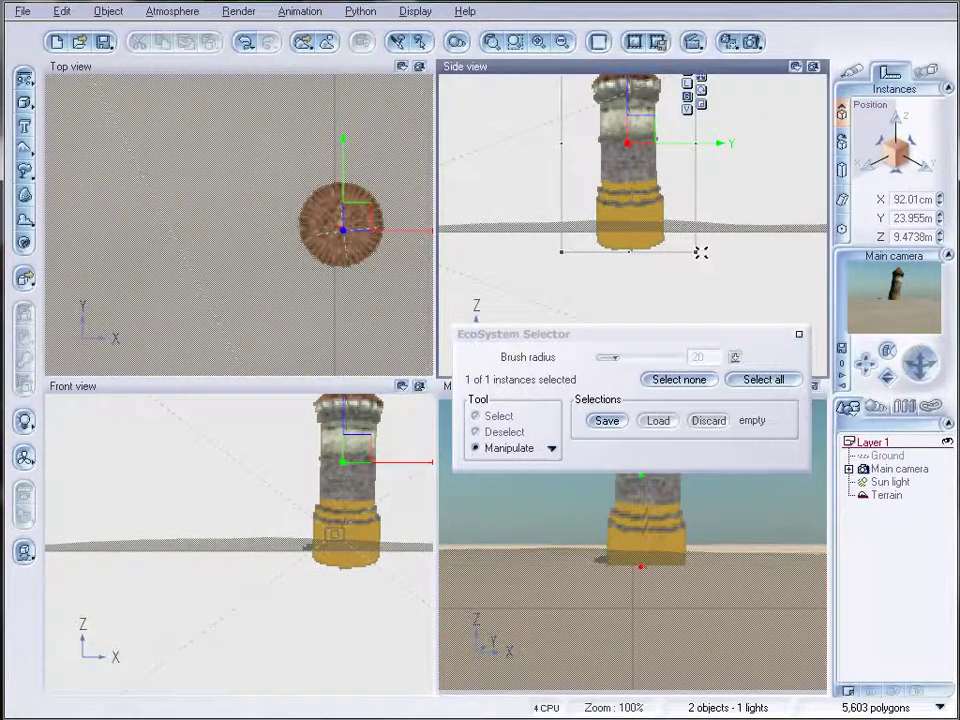
{"action": "mouse_move", "coordinate": [703, 259]}
{"action": "left_mouse_down"}
{"action": "mouse_move", "coordinate": [679, 272]}
{"action": "mouse_move", "coordinate": [636, 270]}
{"action": "mouse_move", "coordinate": [718, 272]}
{"action": "mouse_move", "coordinate": [681, 291]}
{"action": "mouse_move", "coordinate": [628, 291]}
{"action": "mouse_move", "coordinate": [709, 281]}
{"action": "left_mouse_up"}
{"action": "left_click_drag", "start_coordinate": [648, 129], "coordinate": [654, 103]}
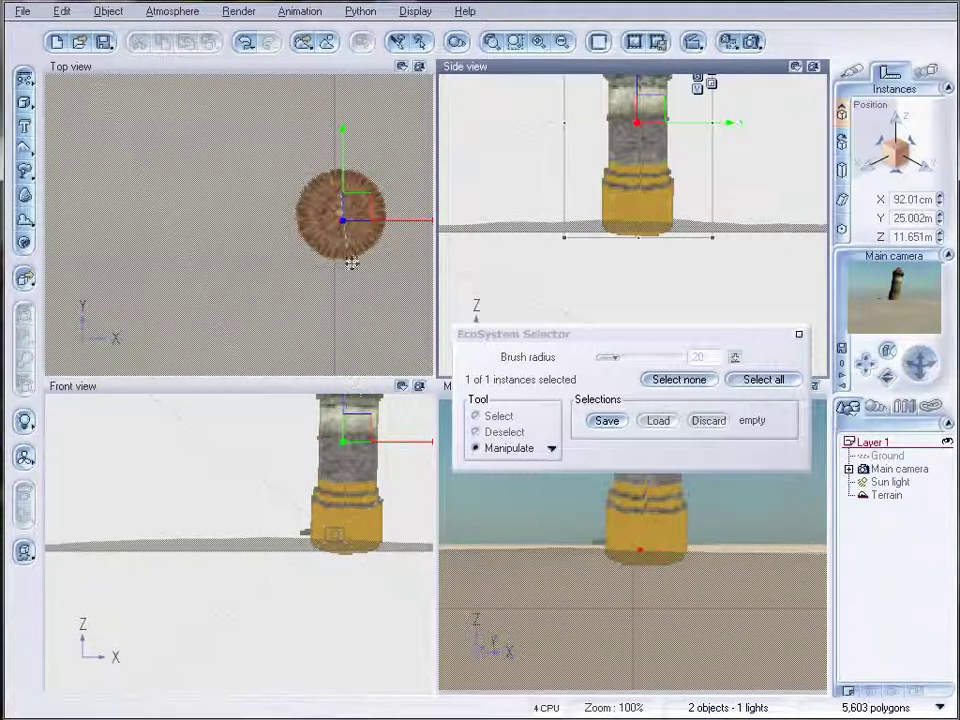
Close the EcoSystem Selector and select the terrain.
{"action": "left_click_drag", "start_coordinate": [386, 235], "coordinate": [341, 196]}
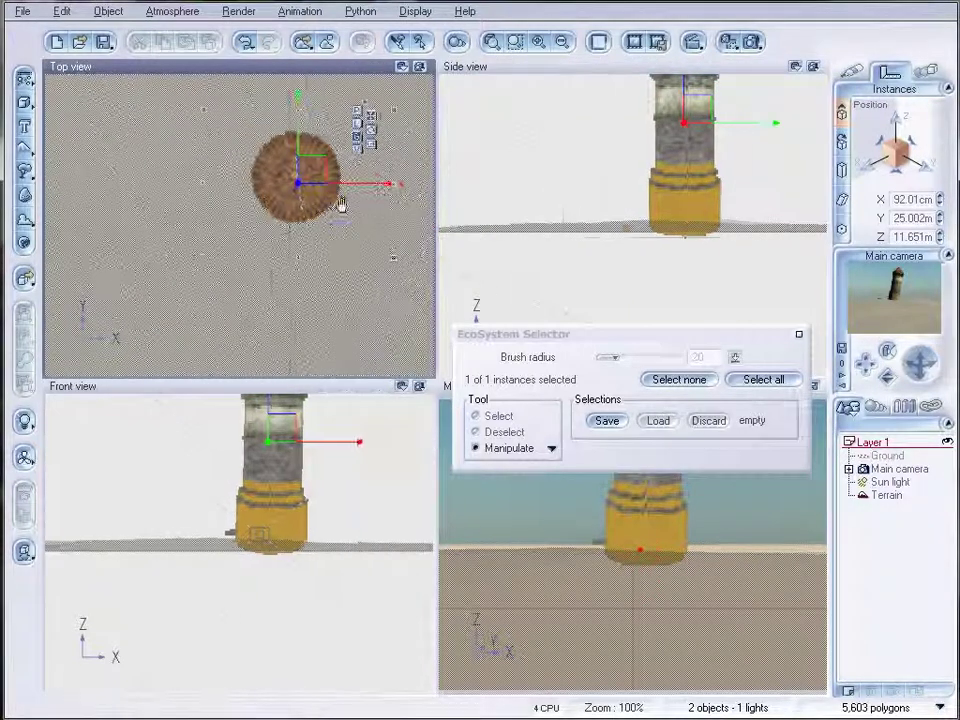
{"action": "left_click", "coordinate": [799, 334]}
{"action": "right_click_drag", "start_coordinate": [347, 212], "coordinate": [366, 262]}
{"action": "left_click", "coordinate": [312, 167]}
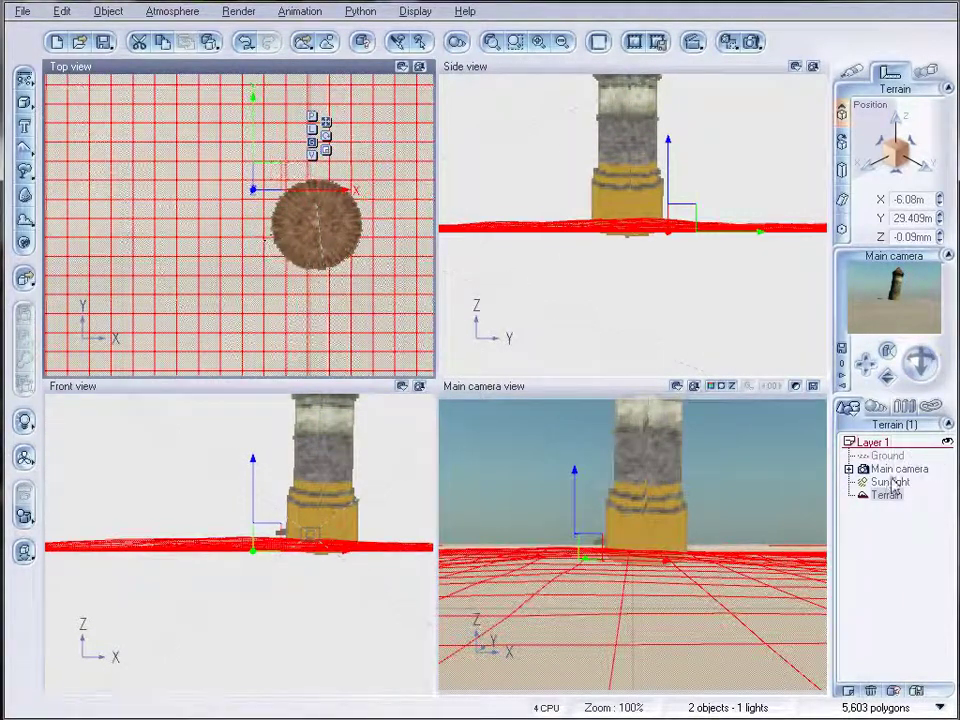
Open the terrain's material for editing and rename its empty EcoSystem layer "grass".
{"action": "left_click", "coordinate": [851, 71]}
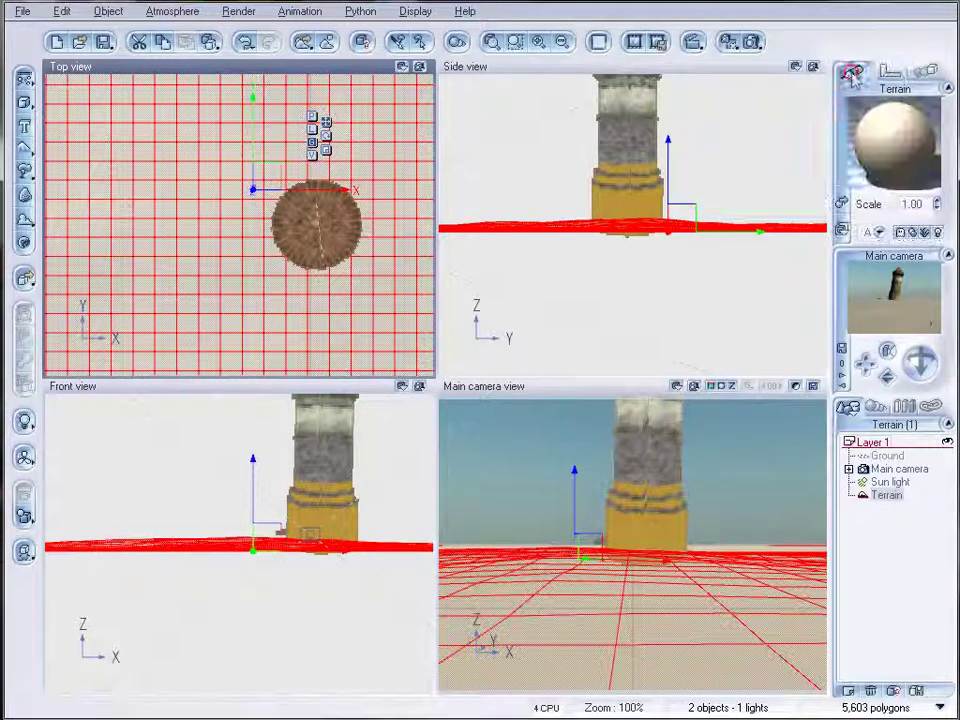
{"action": "double_click", "coordinate": [873, 136]}
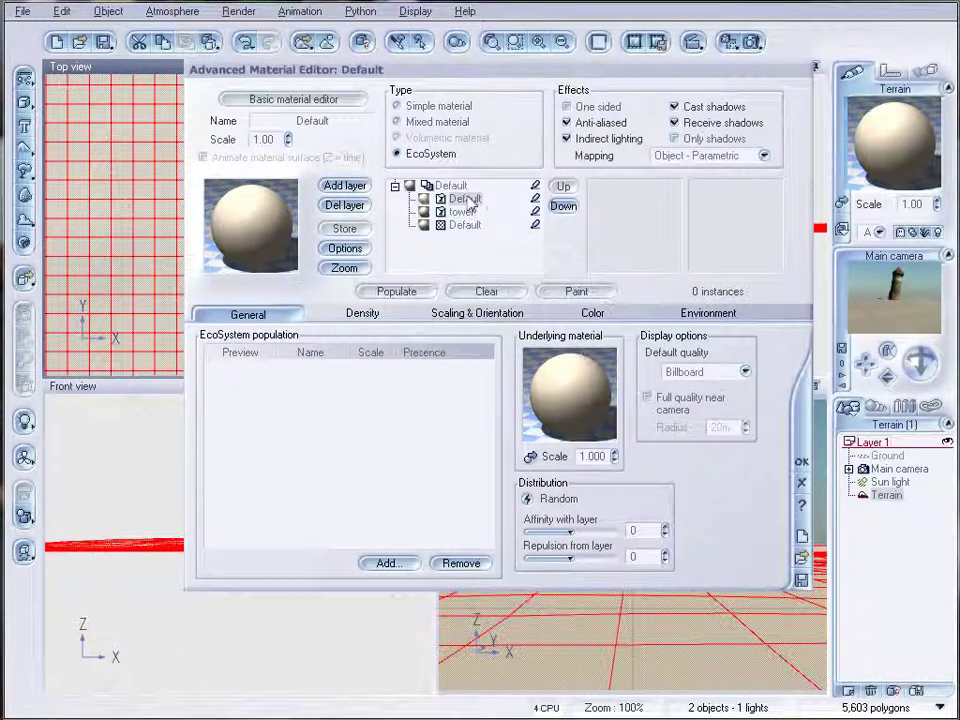
{"action": "double_click", "coordinate": [334, 121]}
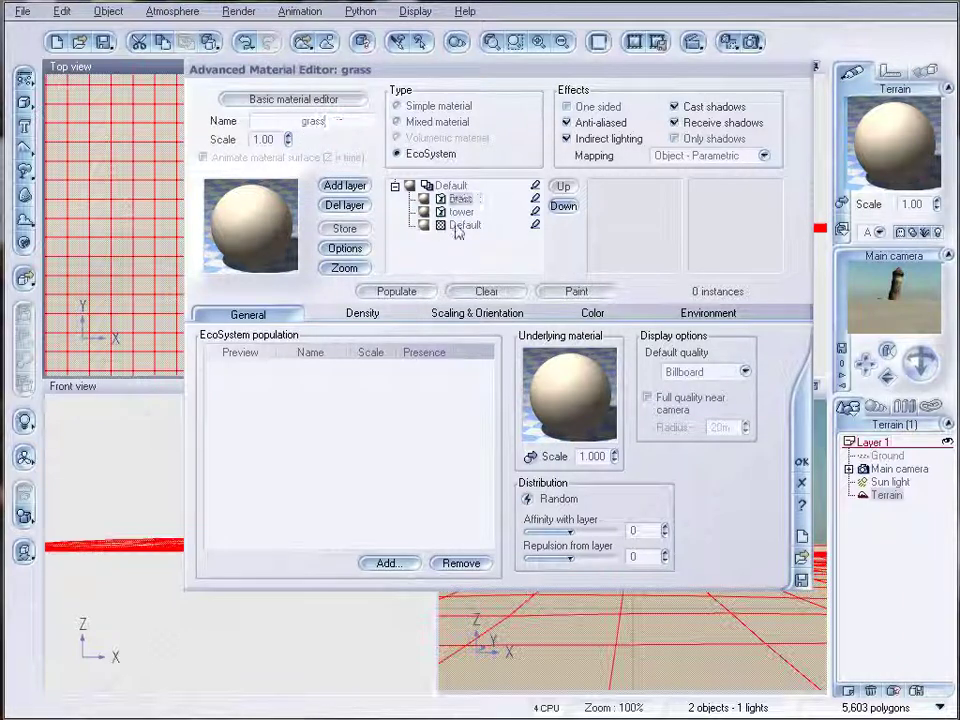
Add the Dry Weeds plant to the grass layer, set its affinity with the layer below to 63, and populate it.
{"action": "left_click", "coordinate": [387, 565]}
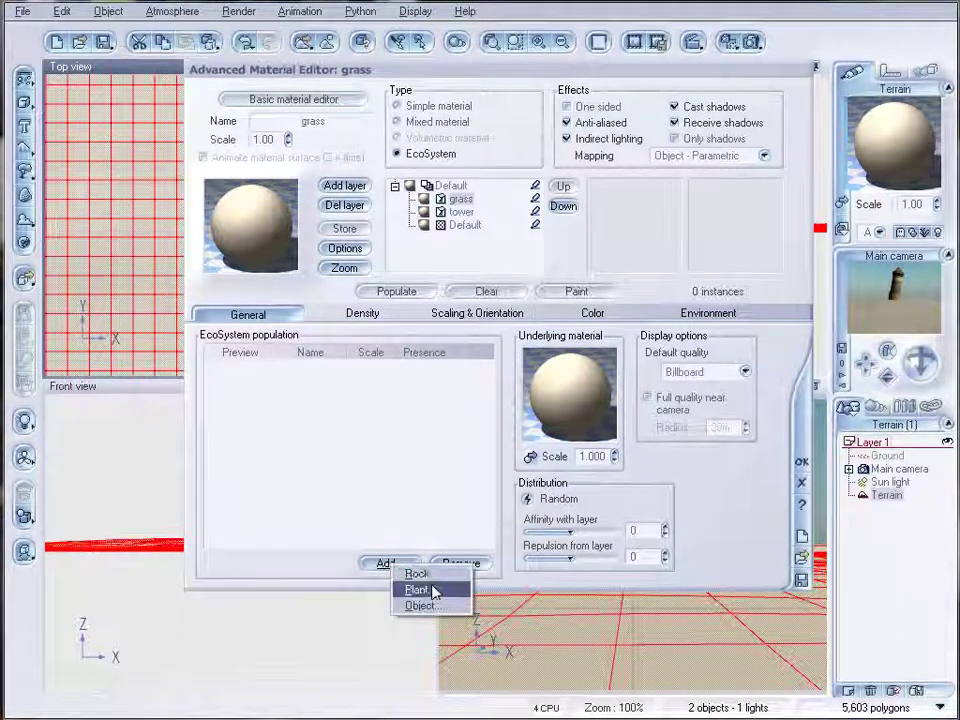
{"action": "left_click", "coordinate": [420, 588]}
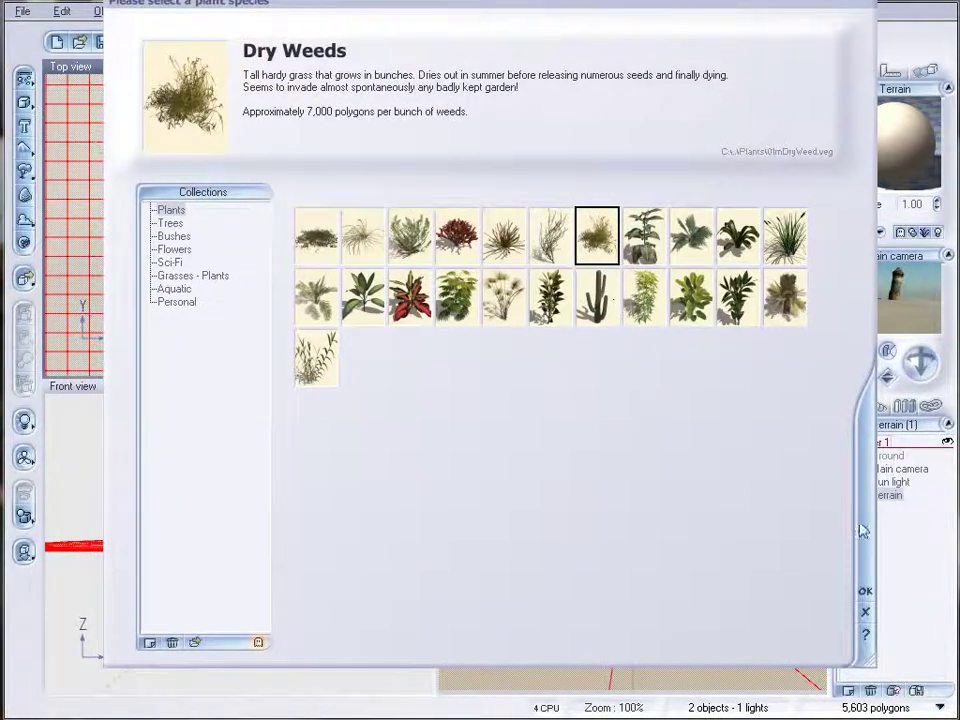
{"action": "left_click", "coordinate": [865, 591]}
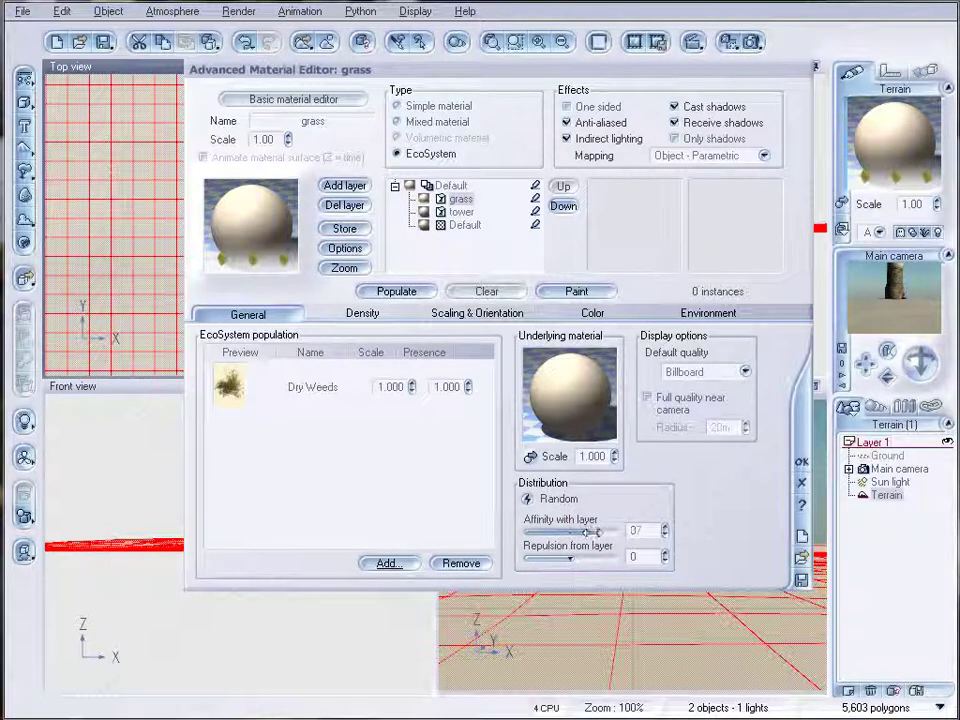
{"action": "left_click", "coordinate": [394, 292]}
{"action": "left_click_drag", "start_coordinate": [480, 67], "coordinate": [801, 68]}
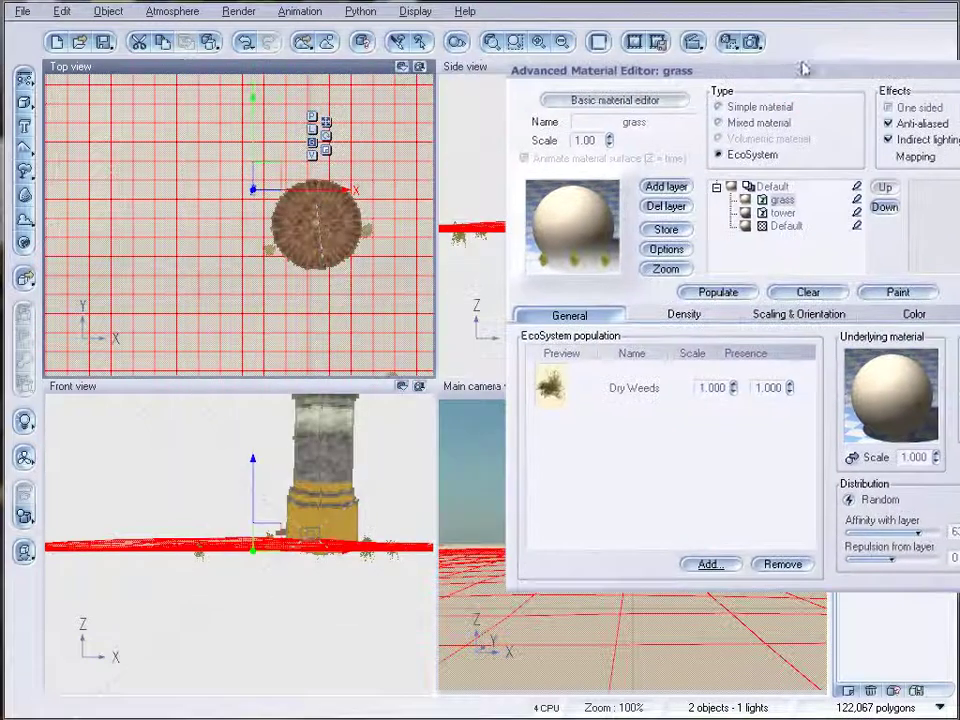
Raise the grass layer's overall density to 96% and repopulate it.
{"action": "left_click", "coordinate": [684, 315]}
{"action": "left_click_drag", "start_coordinate": [621, 358], "coordinate": [690, 357]}
{"action": "left_click", "coordinate": [710, 290]}
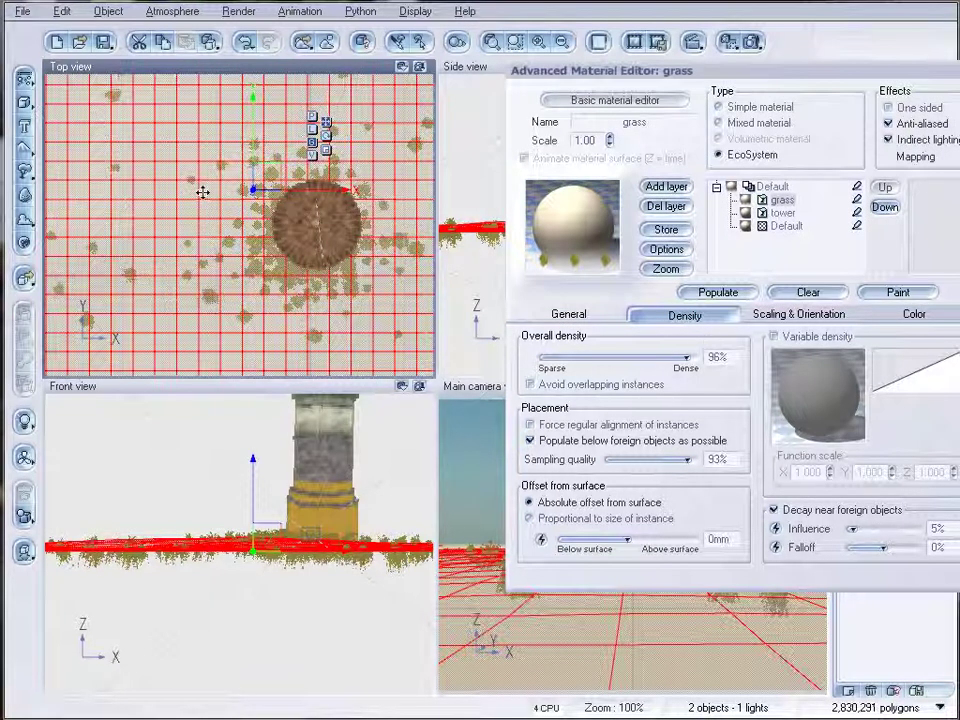
Increase the grass layer's affinity to 94, repopulate it, and raise its overall density to 100%.
{"action": "left_click", "coordinate": [572, 314]}
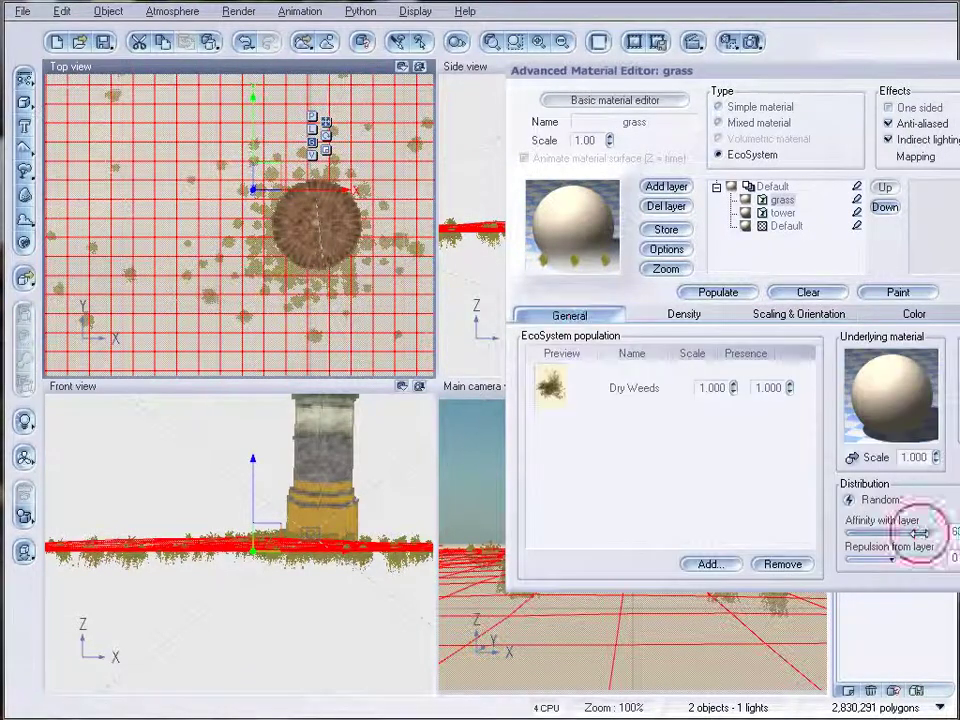
{"action": "left_click", "coordinate": [700, 292]}
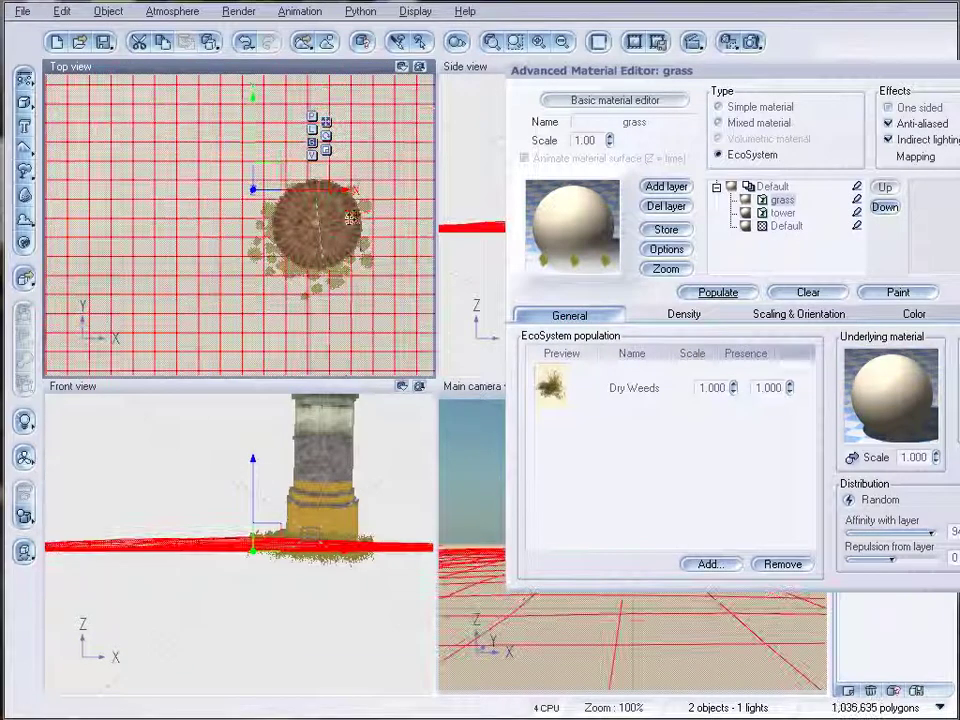
{"action": "left_click", "coordinate": [640, 315]}
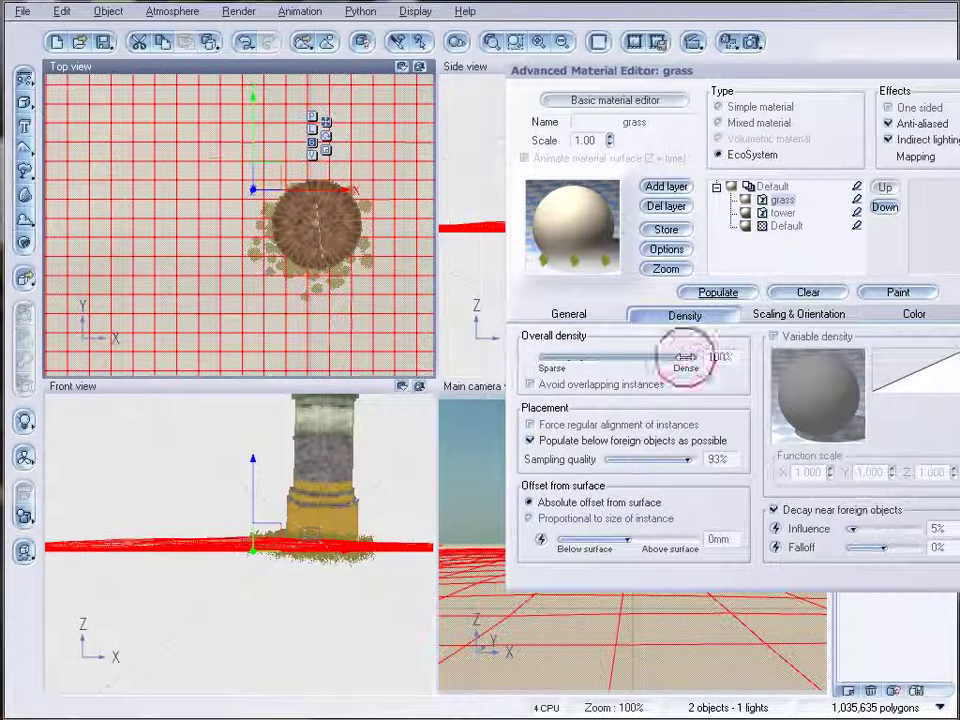
Set the grass layer's overall scaling to 0.349, repopulate it, and check the weeds around the tower in a test render.
{"action": "left_click", "coordinate": [799, 315]}
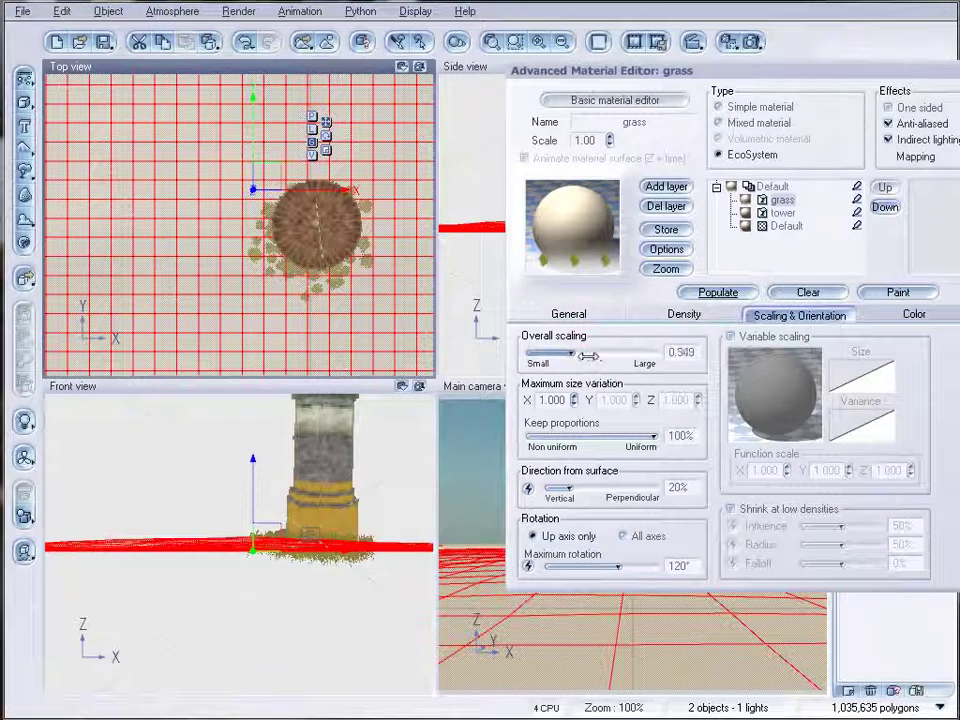
{"action": "left_click_drag", "start_coordinate": [585, 355], "coordinate": [578, 355]}
{"action": "left_click", "coordinate": [718, 292]}
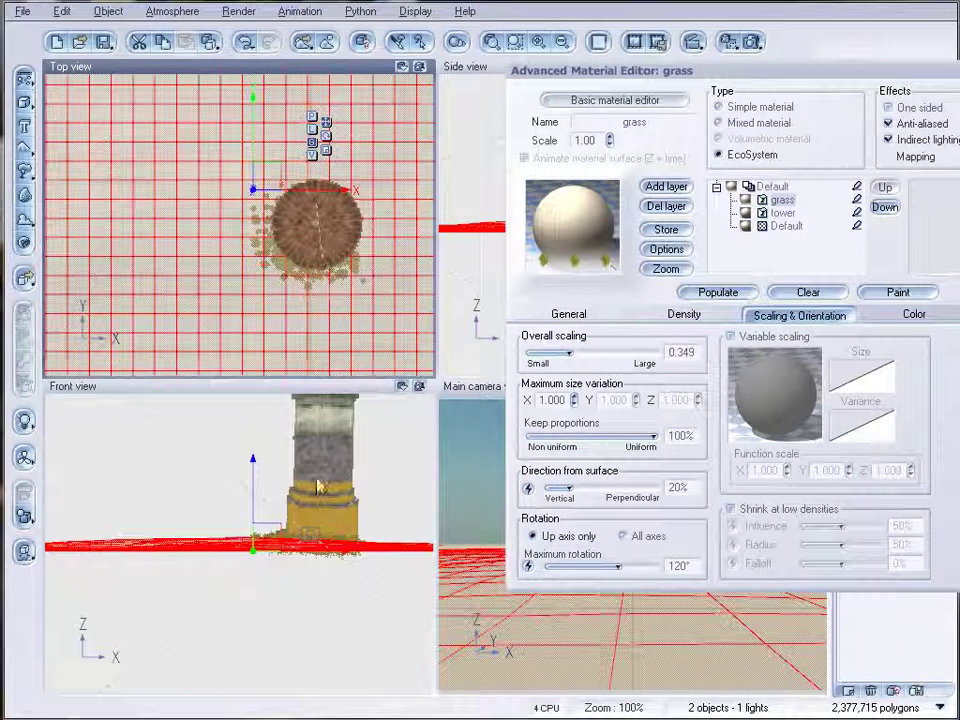
{"action": "left_click", "coordinate": [757, 44]}
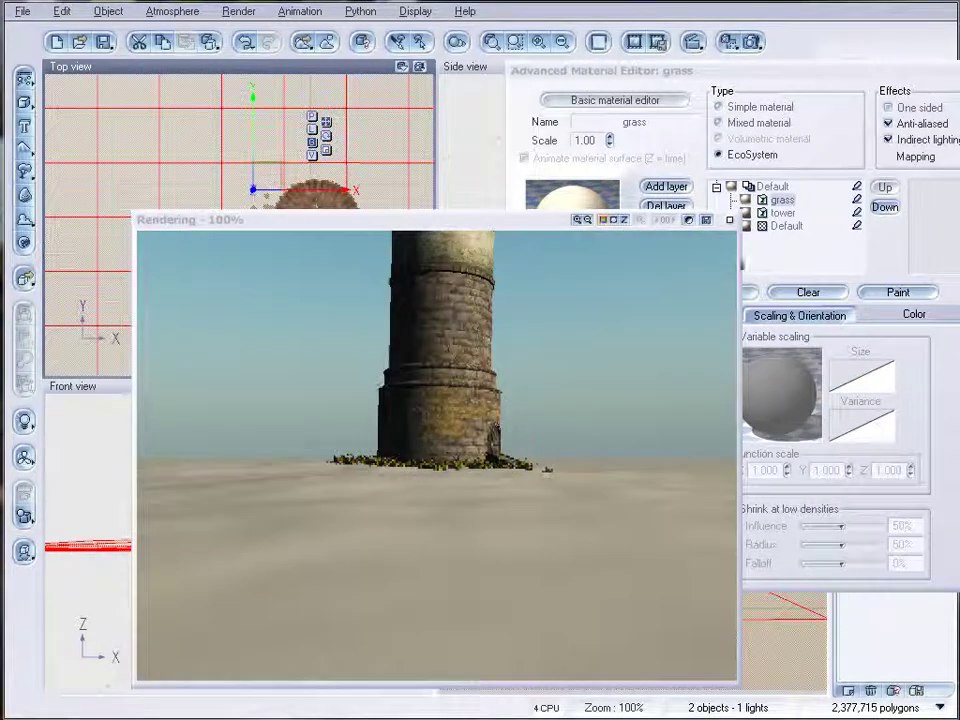
{"action": "left_click", "coordinate": [729, 219]}
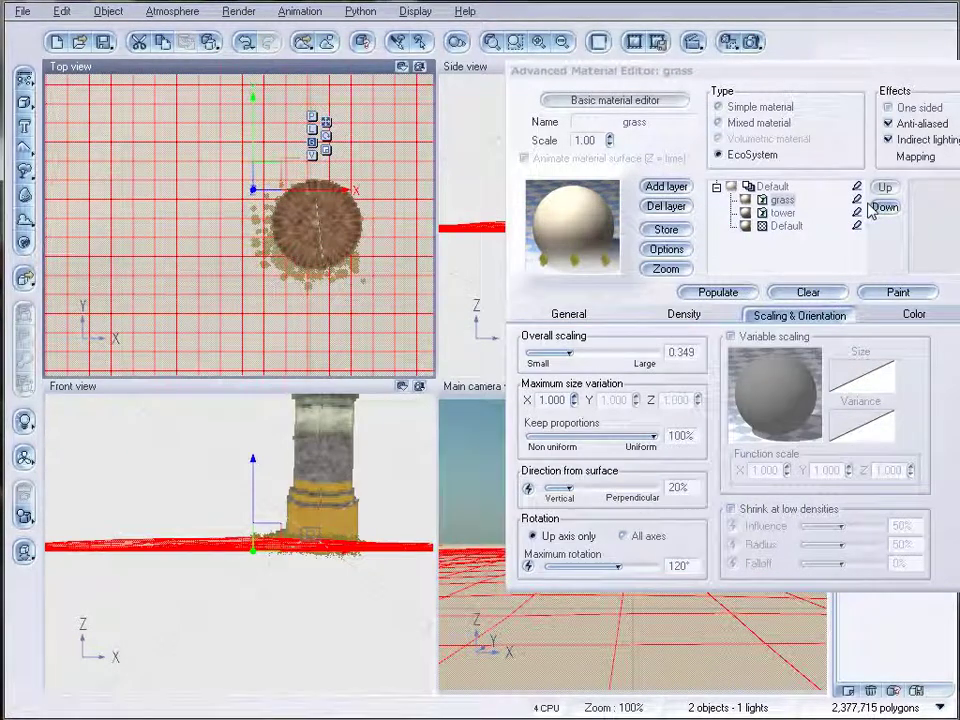
Select the tower instance with the EcoSystem Selector and switch to the Manipulate tool.
{"action": "left_click", "coordinate": [782, 212]}
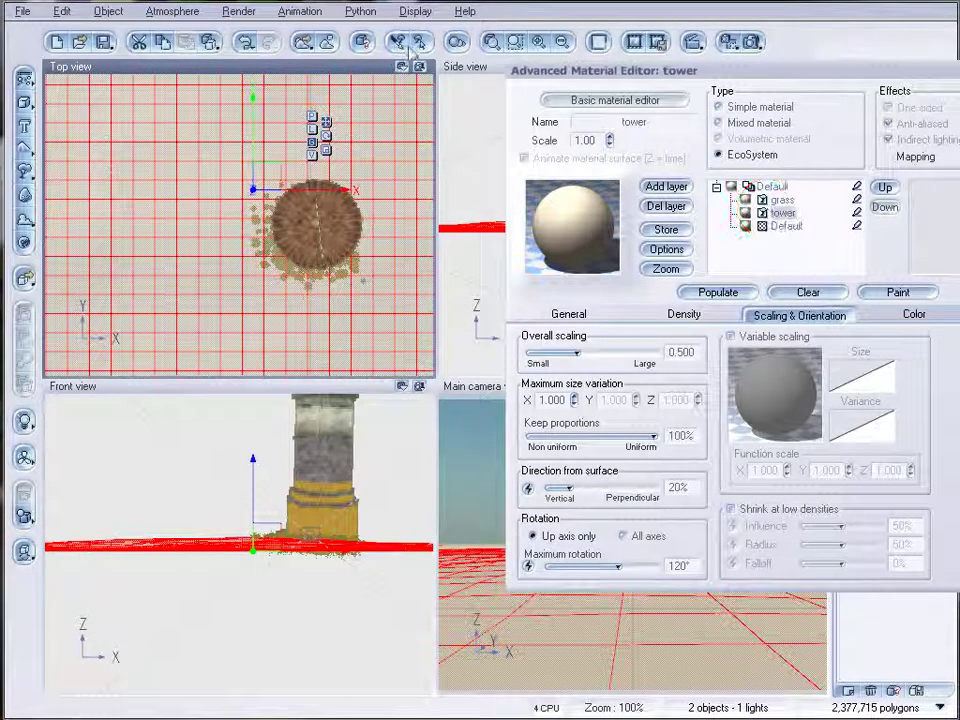
{"action": "left_click", "coordinate": [418, 44]}
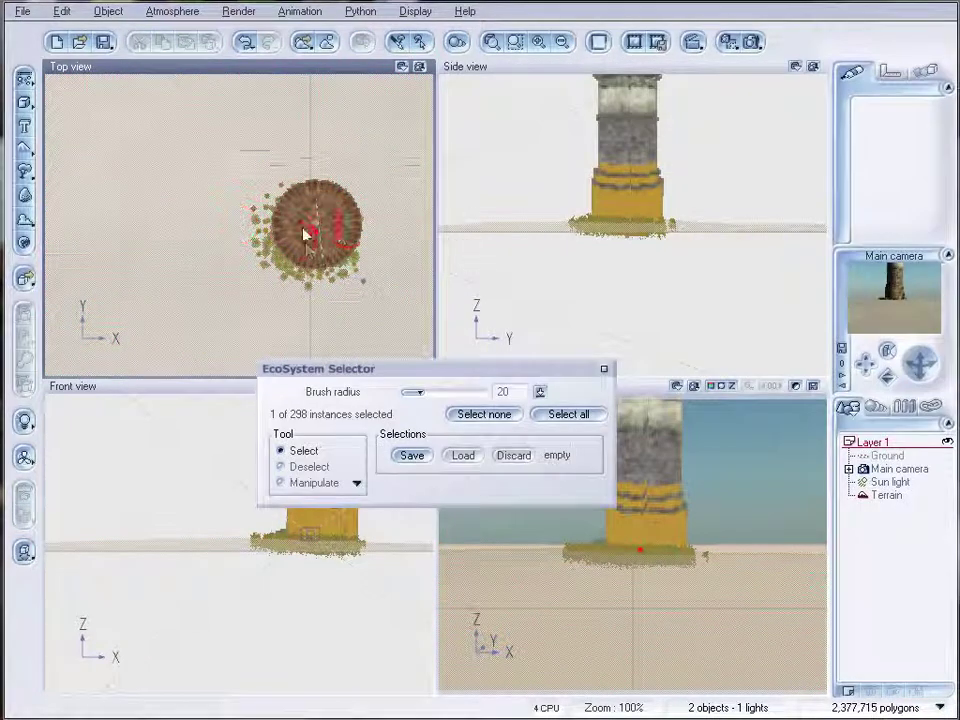
{"action": "left_click", "coordinate": [322, 233]}
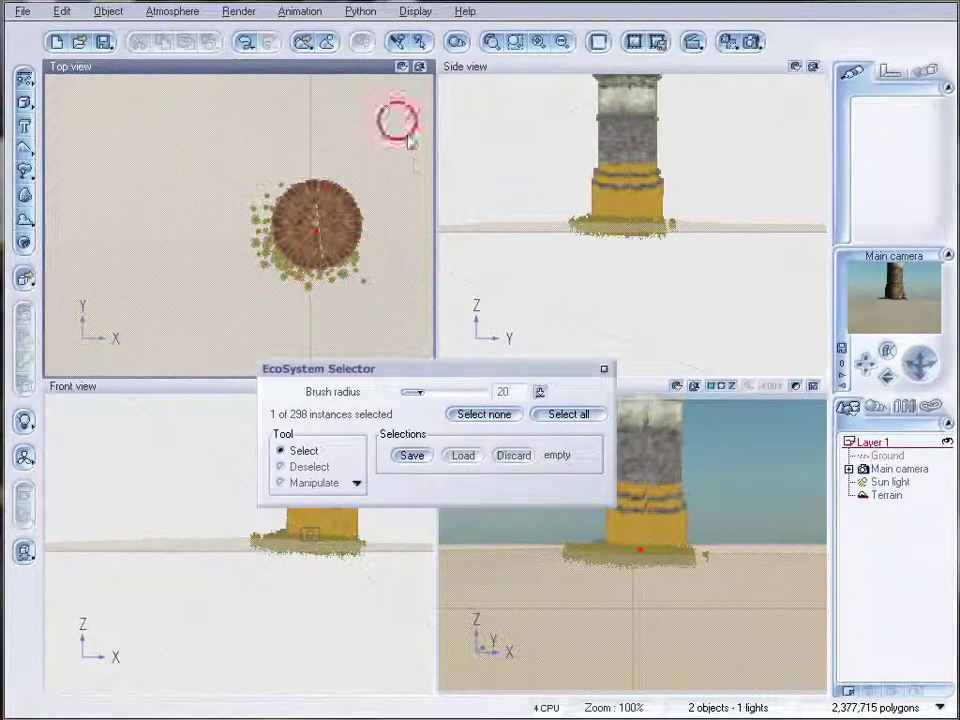
{"action": "left_click", "coordinate": [281, 483]}
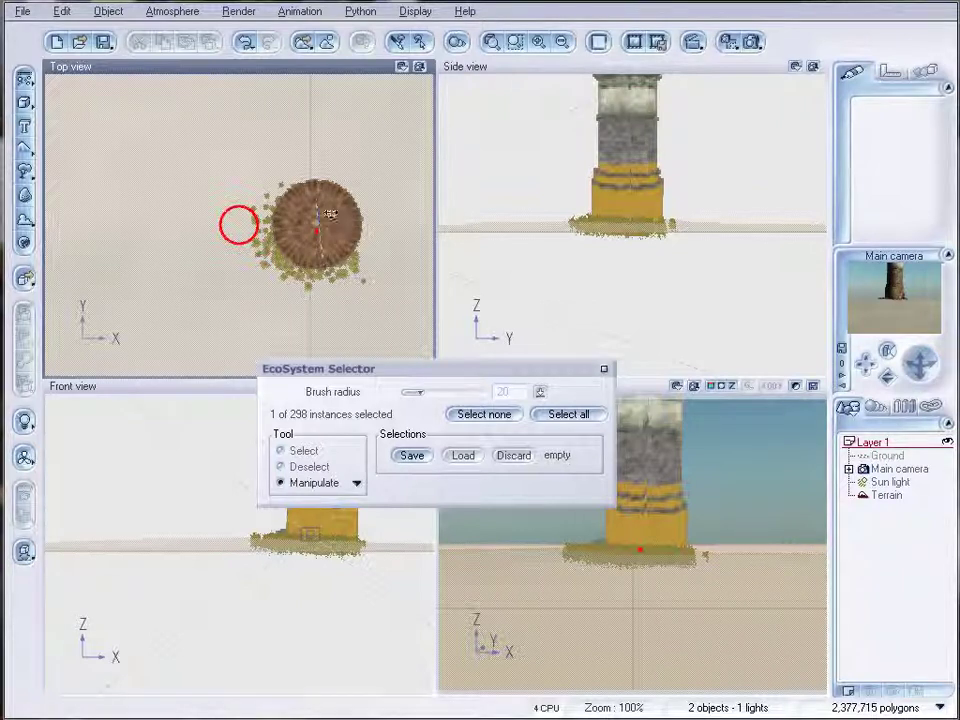
Move the tower instance away from the weeds in the top view, to about X 7.3 m, Y 10 m.
{"action": "left_click", "coordinate": [329, 224]}
{"action": "left_click_drag", "start_coordinate": [332, 216], "coordinate": [404, 324]}
{"action": "right_click_drag", "start_coordinate": [346, 236], "coordinate": [186, 58]}
{"action": "left_click_drag", "start_coordinate": [240, 137], "coordinate": [231, 178]}
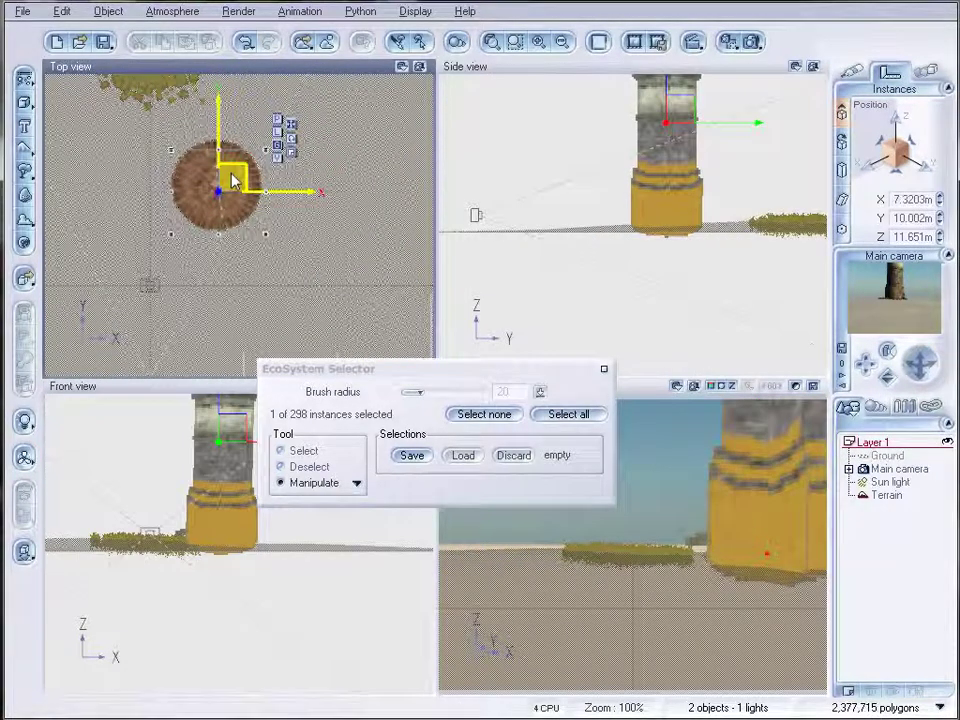
Shrink the tower instance in the side view and lower it onto the terrain at about Y 8.1 m, Z 4.1 m, closing the EcoSystem Selector.
{"action": "left_click", "coordinate": [711, 223]}
{"action": "mouse_move", "coordinate": [728, 247]}
{"action": "left_mouse_down"}
{"action": "mouse_move", "coordinate": [626, 236]}
{"action": "mouse_move", "coordinate": [771, 246]}
{"action": "mouse_move", "coordinate": [739, 248]}
{"action": "left_mouse_up"}
{"action": "right_click_drag", "start_coordinate": [732, 218], "coordinate": [727, 292]}
{"action": "left_click_drag", "start_coordinate": [706, 125], "coordinate": [663, 255]}
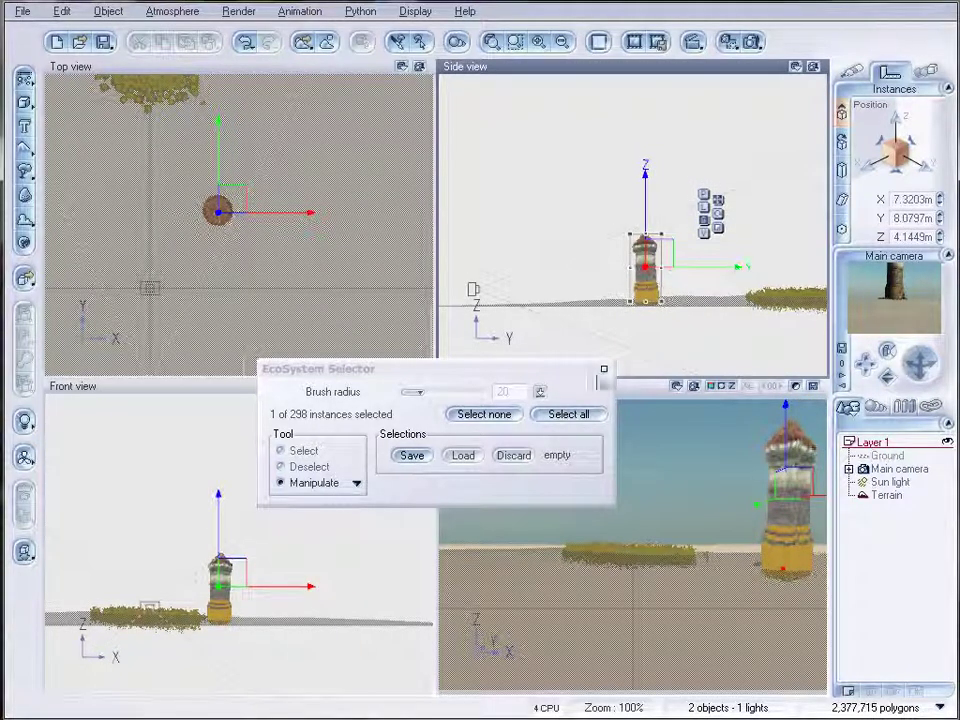
{"action": "left_click", "coordinate": [604, 369]}
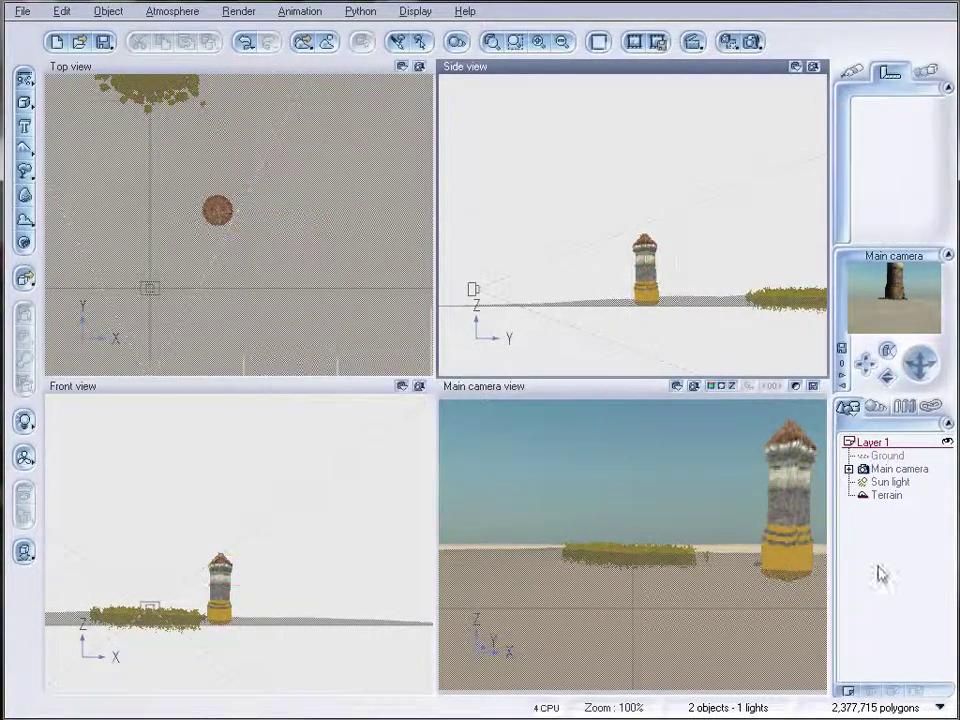
Reopen the terrain's material, repopulate the grass layer around the relocated tower, and accept the material.
{"action": "left_click", "coordinate": [888, 496]}
{"action": "left_click", "coordinate": [854, 71]}
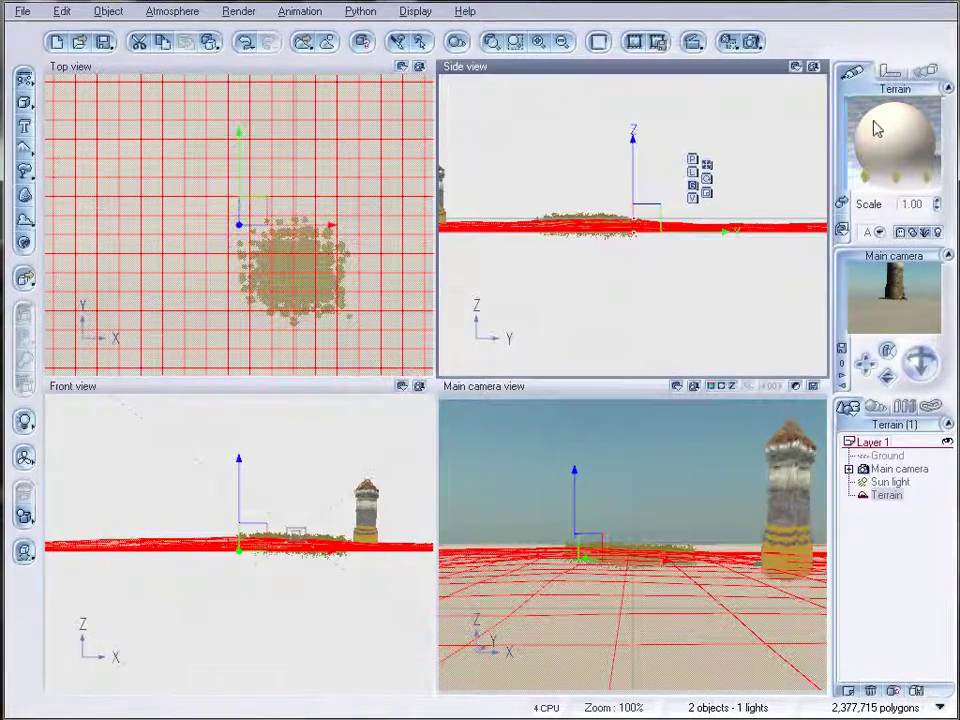
{"action": "double_click", "coordinate": [874, 112]}
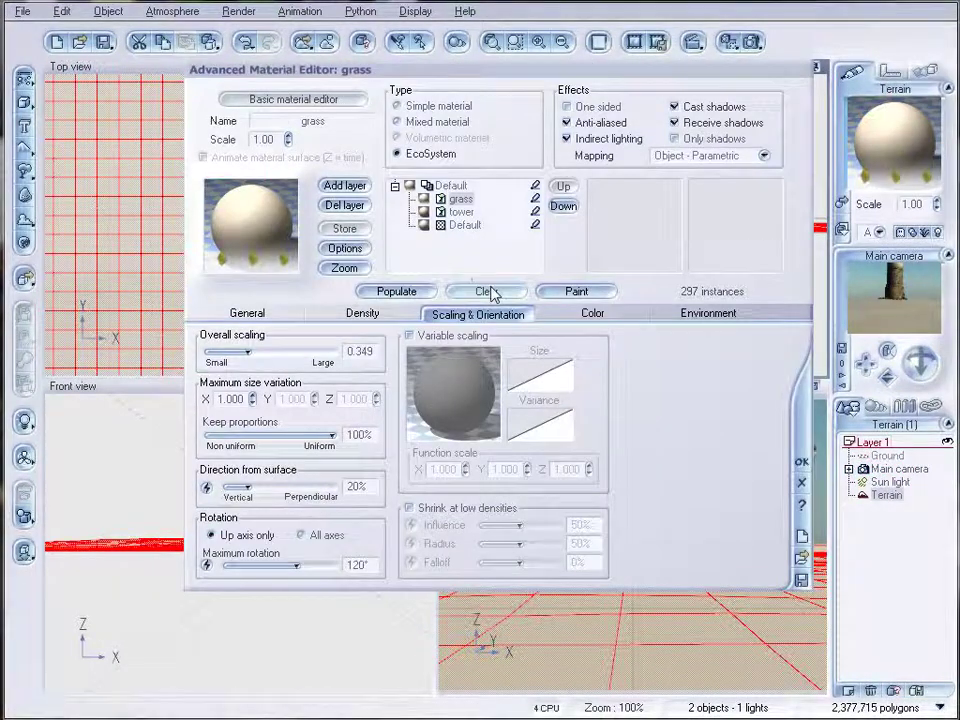
{"action": "left_click", "coordinate": [574, 290]}
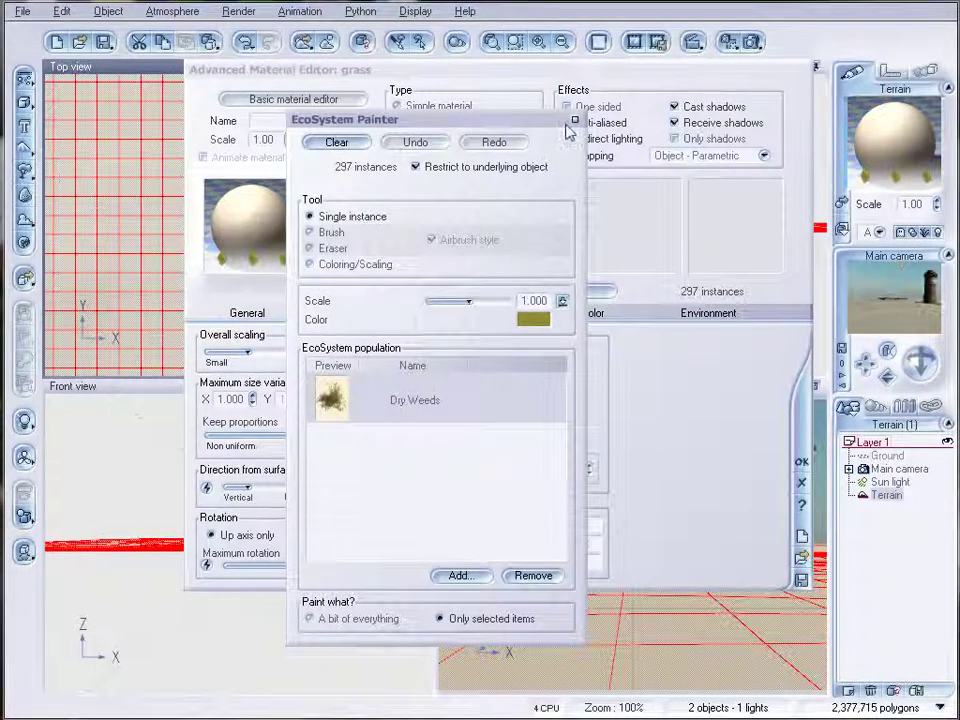
{"action": "left_click", "coordinate": [573, 120]}
{"action": "left_click", "coordinate": [418, 296]}
{"action": "mouse_move", "coordinate": [537, 69]}
{"action": "left_mouse_down"}
{"action": "mouse_move", "coordinate": [936, 65]}
{"action": "mouse_move", "coordinate": [959, 85]}
{"action": "left_mouse_up"}
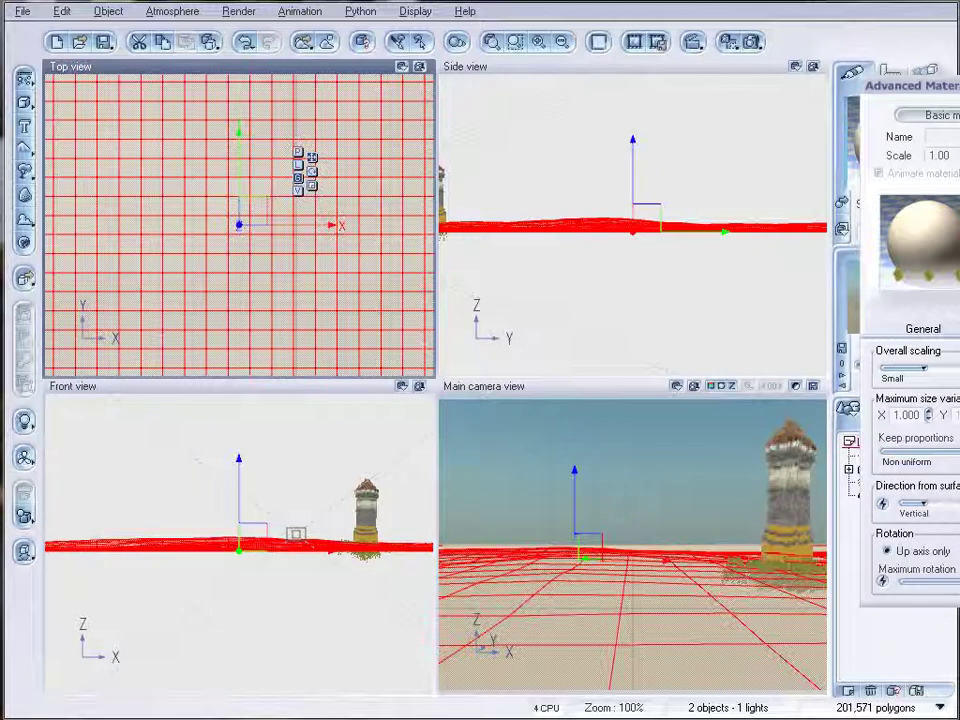
{"action": "left_click_drag", "start_coordinate": [955, 86], "coordinate": [429, 78]}
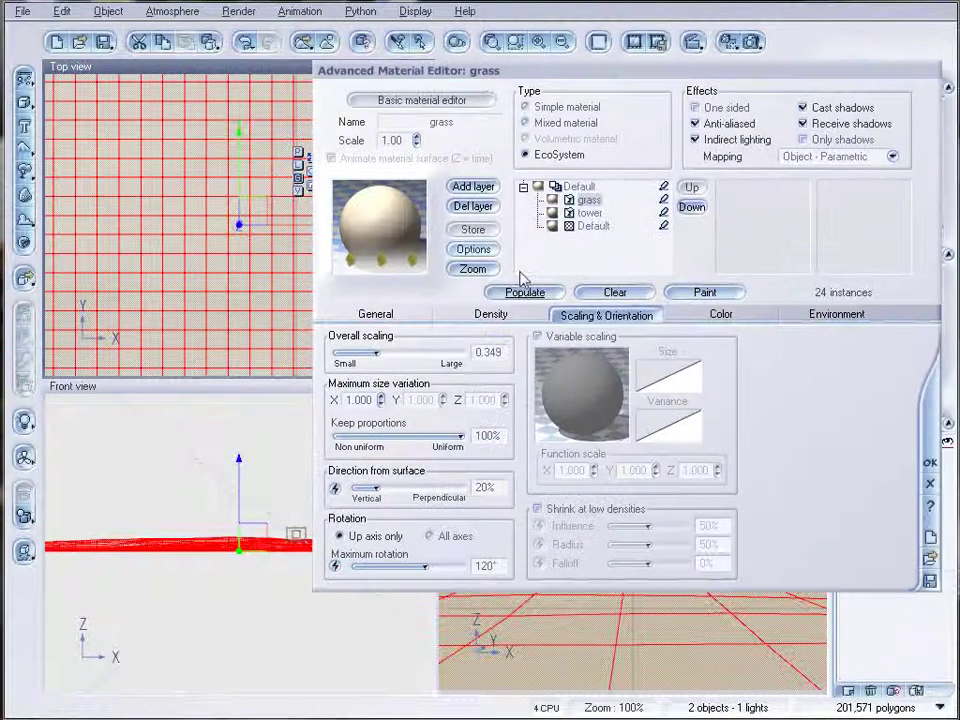
{"action": "left_click", "coordinate": [927, 460]}
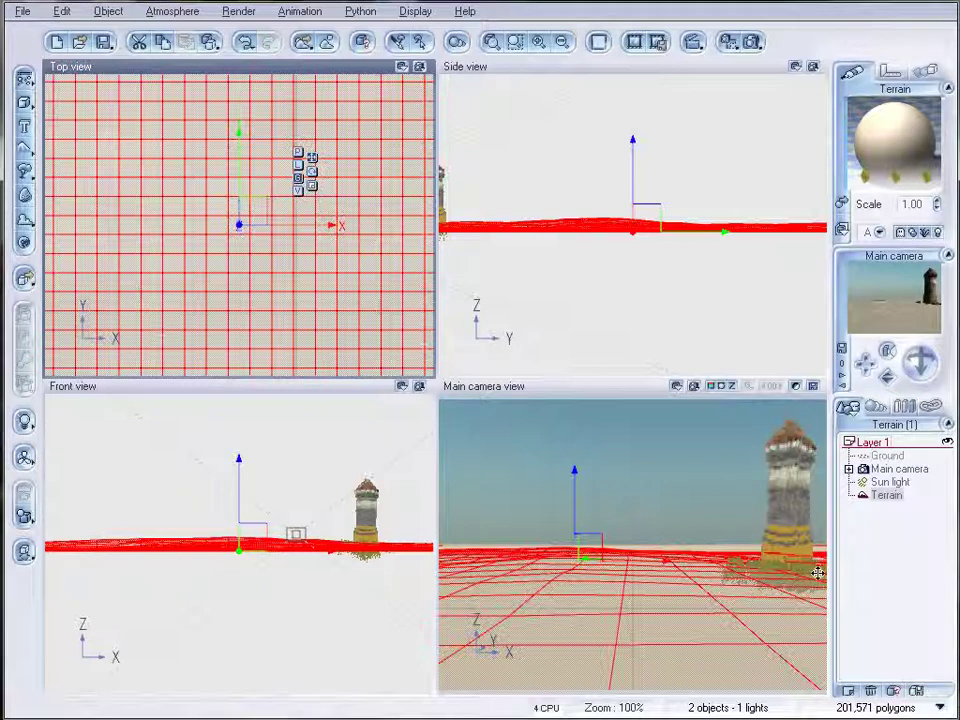
{"action": "right_click_drag", "start_coordinate": [321, 234], "coordinate": [201, 115]}
{"action": "right_click_drag", "start_coordinate": [305, 262], "coordinate": [339, 184]}
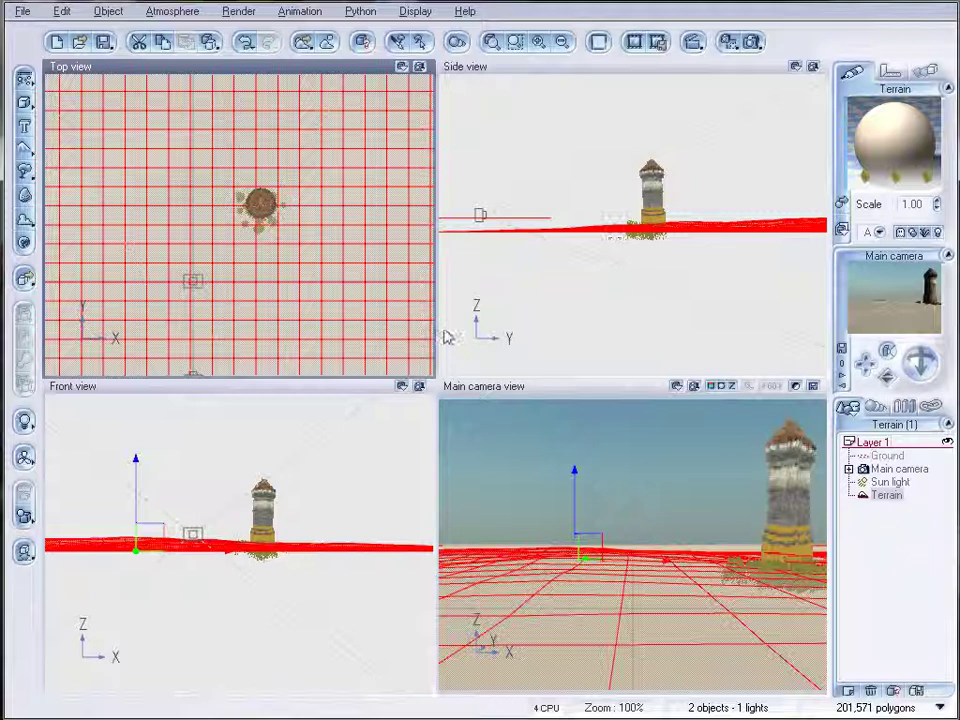
{"action": "scroll", "coordinate": [319, 197], "scroll_direction": "up", "scroll_amount": 3}
{"action": "right_click_drag", "start_coordinate": [319, 197], "coordinate": [392, 199]}
{"action": "scroll", "coordinate": [392, 199], "scroll_direction": "down", "scroll_amount": 3}
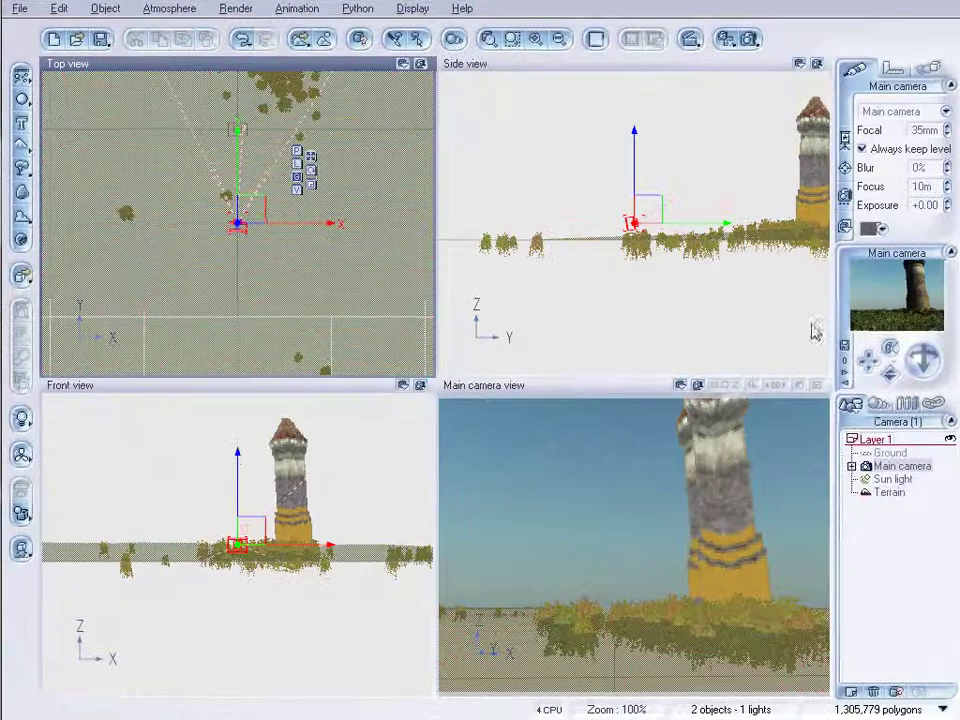
{"action": "left_click_drag", "start_coordinate": [922, 358], "coordinate": [922, 350]}
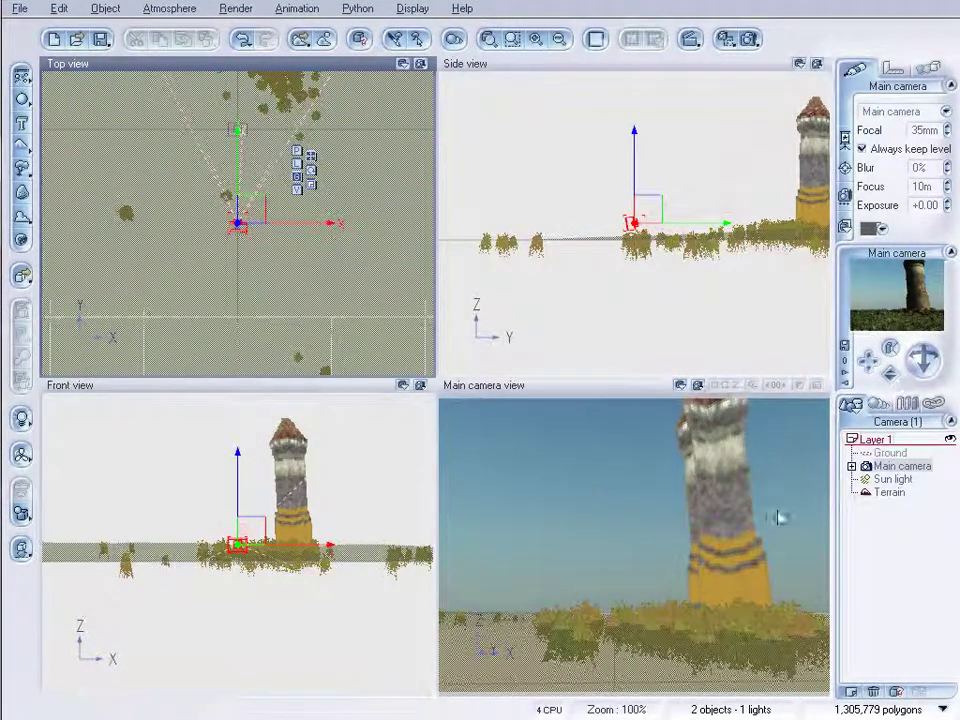
Load the Dancing Wolfs atmosphere from the BP2 collection for the scene.
{"action": "left_click", "coordinate": [172, 9]}
{"action": "left_click", "coordinate": [182, 27]}
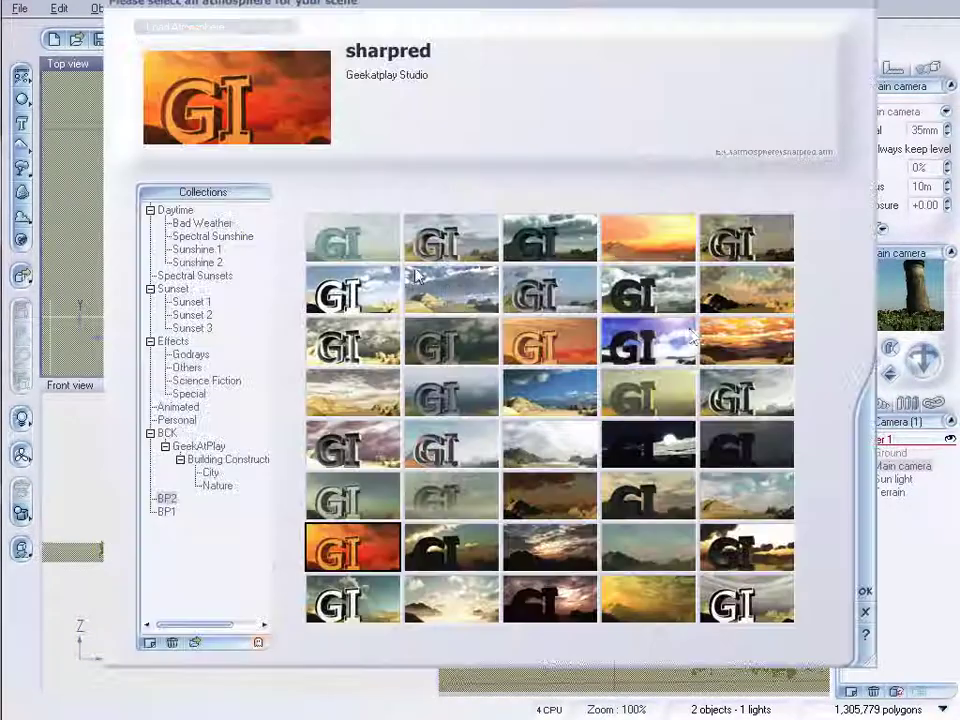
{"action": "left_click", "coordinate": [747, 289]}
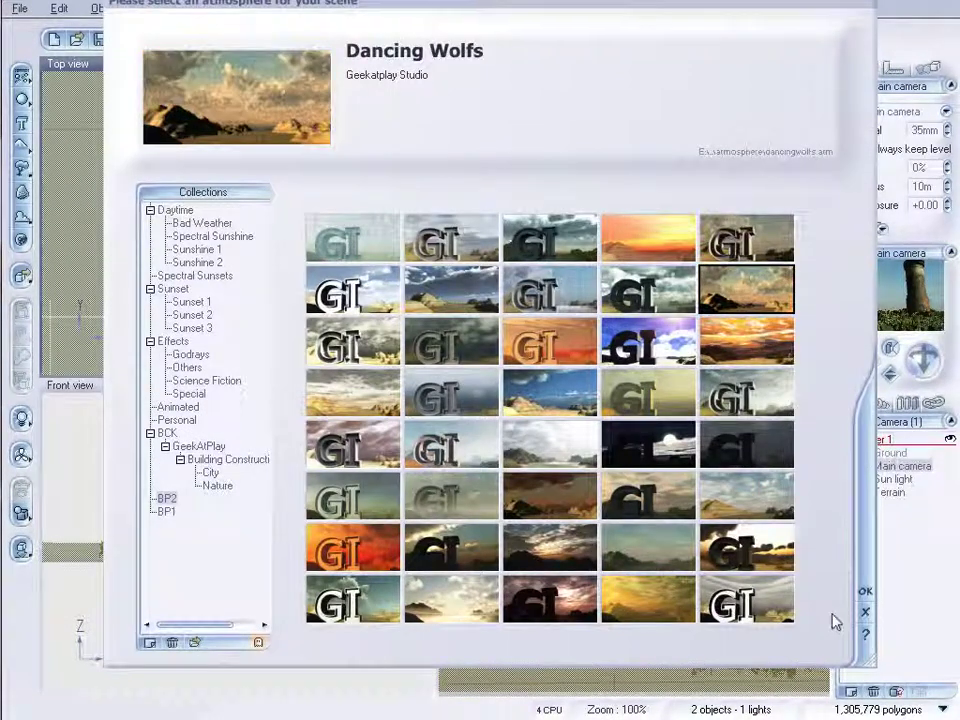
{"action": "left_click", "coordinate": [862, 592]}
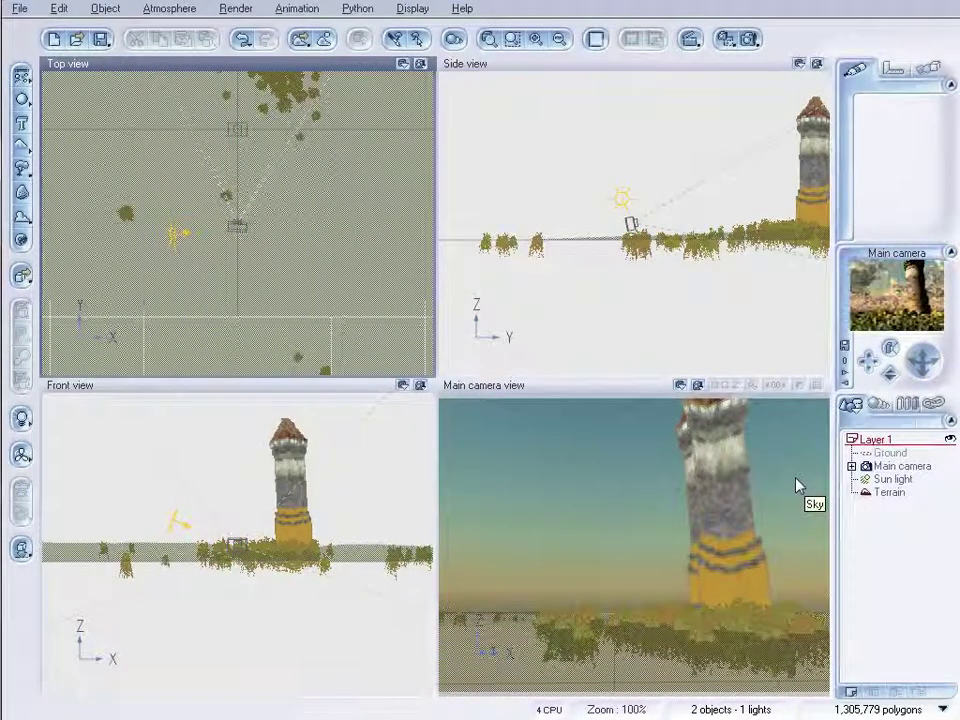
Render the scene to screen with the internal renderer at Final quality and 640x480 resolution.
{"action": "left_click", "coordinate": [750, 38]}
{"action": "left_click", "coordinate": [203, 292]}
{"action": "left_click", "coordinate": [193, 380]}
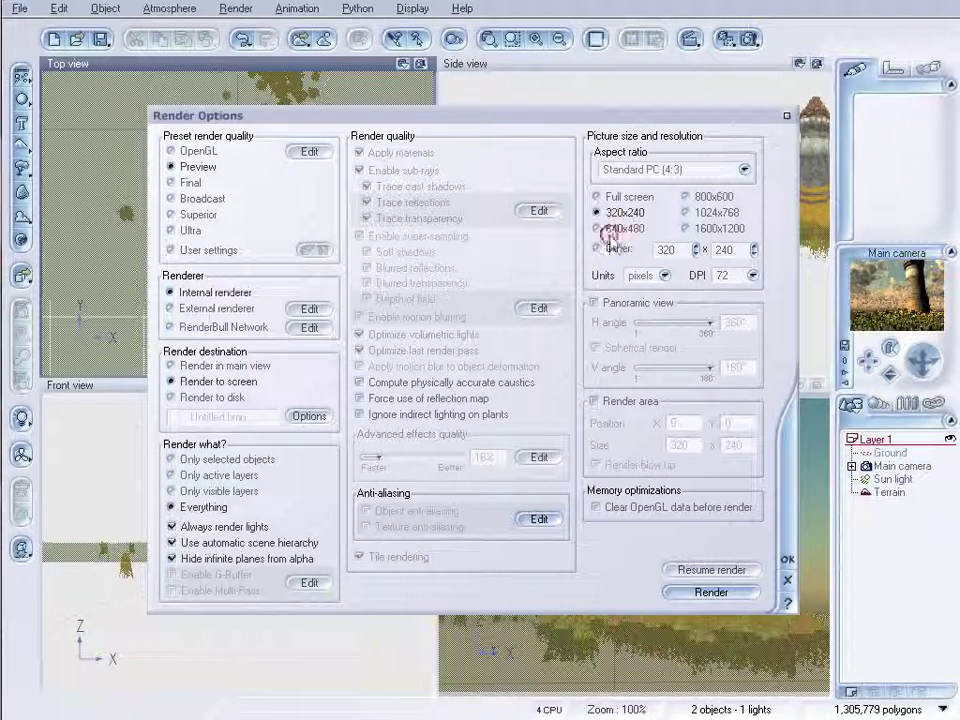
{"action": "left_click", "coordinate": [174, 182]}
{"action": "left_click", "coordinate": [612, 229]}
{"action": "left_click", "coordinate": [750, 592]}
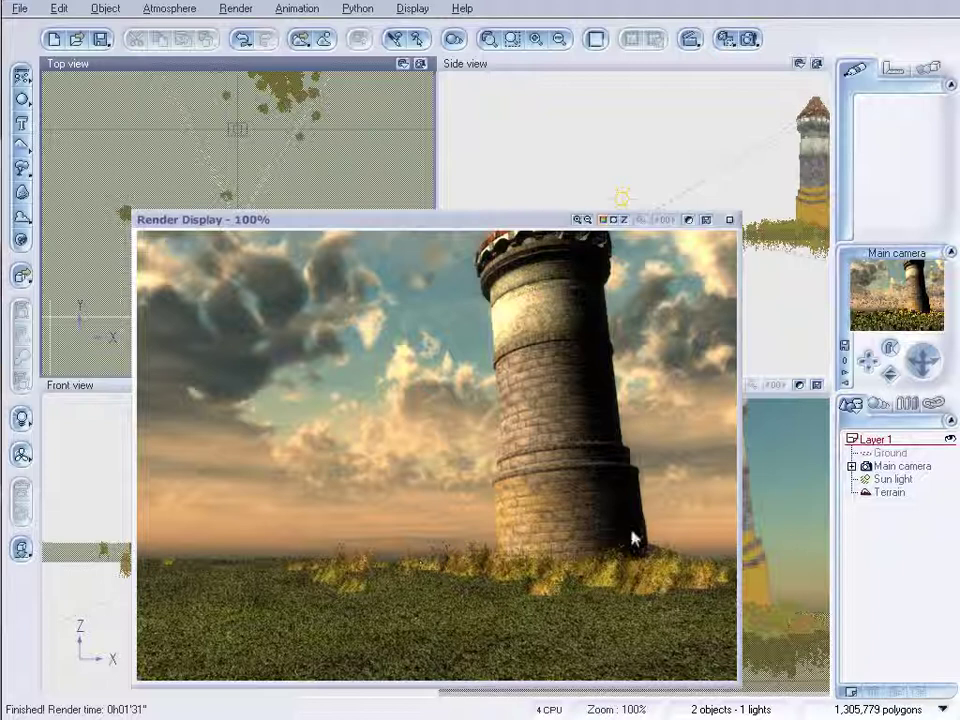
{"action": "left_click_drag", "start_coordinate": [500, 222], "coordinate": [524, 208]}
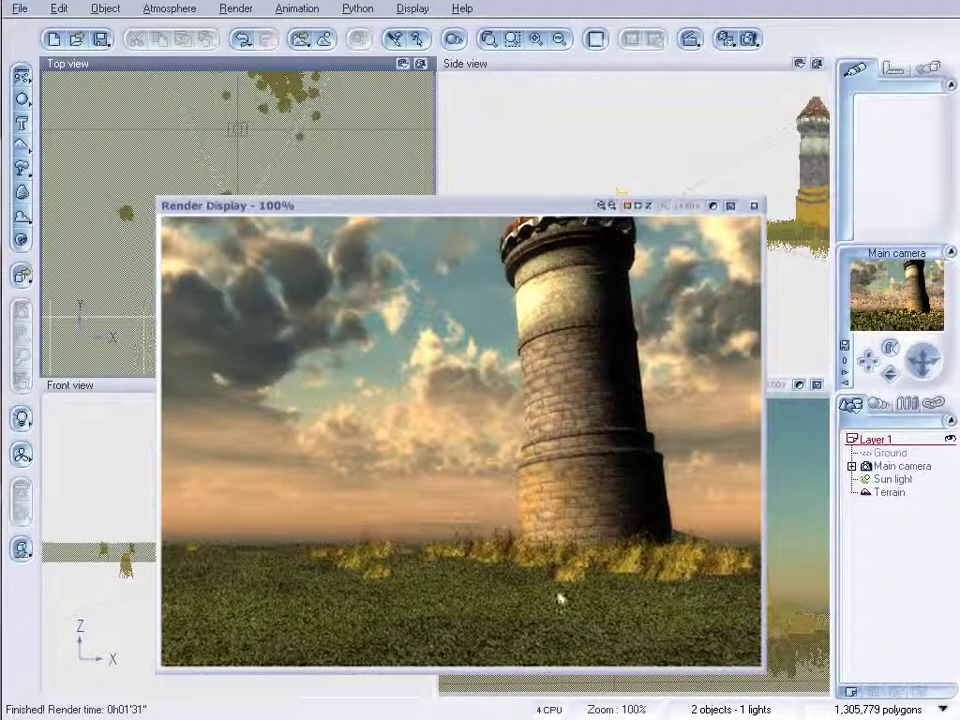